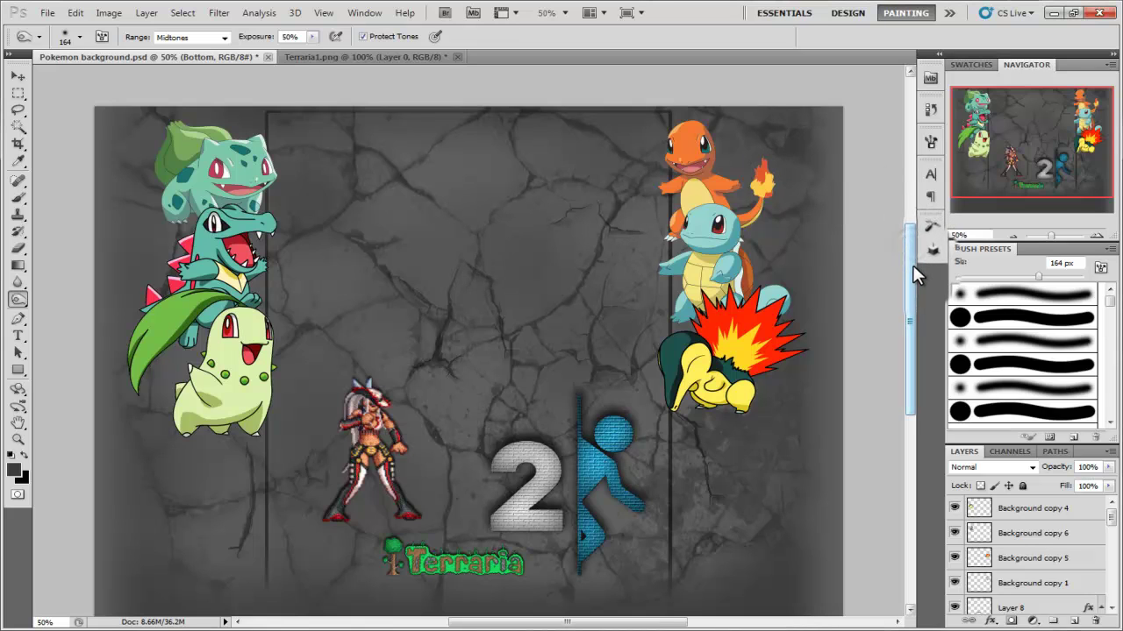
Dodge the character sprite's legs and torso at 50% midtones exposure, then zoom out to the whole image
mouse_move(911, 268)
mouse_down()
mouse_move(911, 293)
mouse_move(913, 240)
mouse_move(907, 281)
mouse_move(910, 268)
mouse_up()
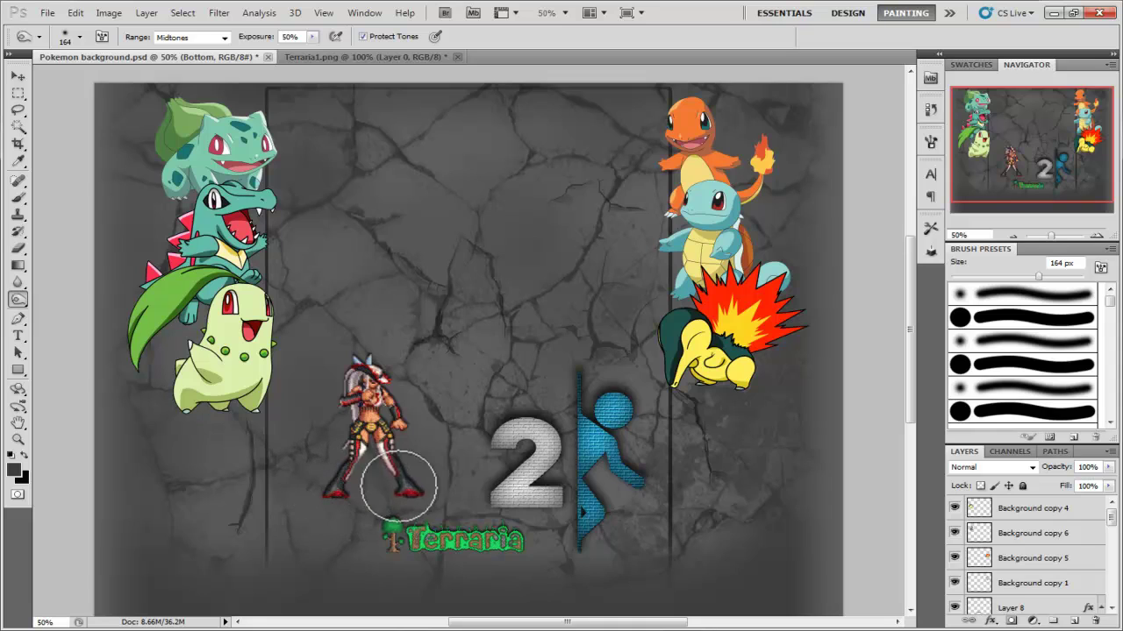
mouse_move(404, 487)
mouse_down()
mouse_move(413, 427)
mouse_move(395, 381)
mouse_move(371, 359)
mouse_move(351, 402)
mouse_up()
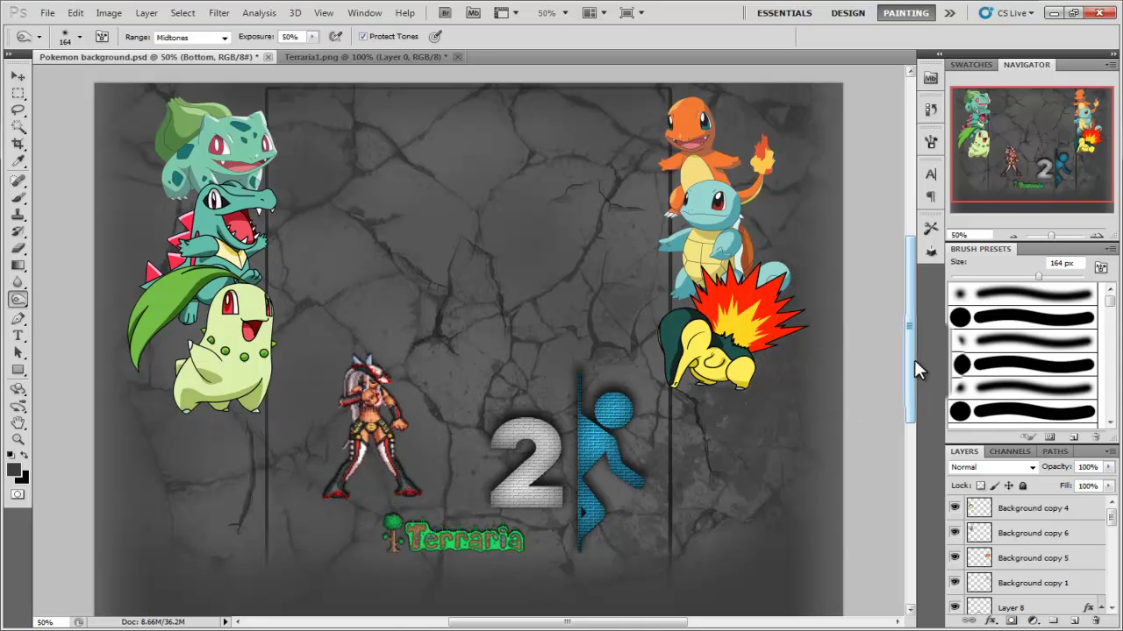
mouse_move(911, 359)
mouse_down()
mouse_move(907, 298)
mouse_move(902, 359)
mouse_up()
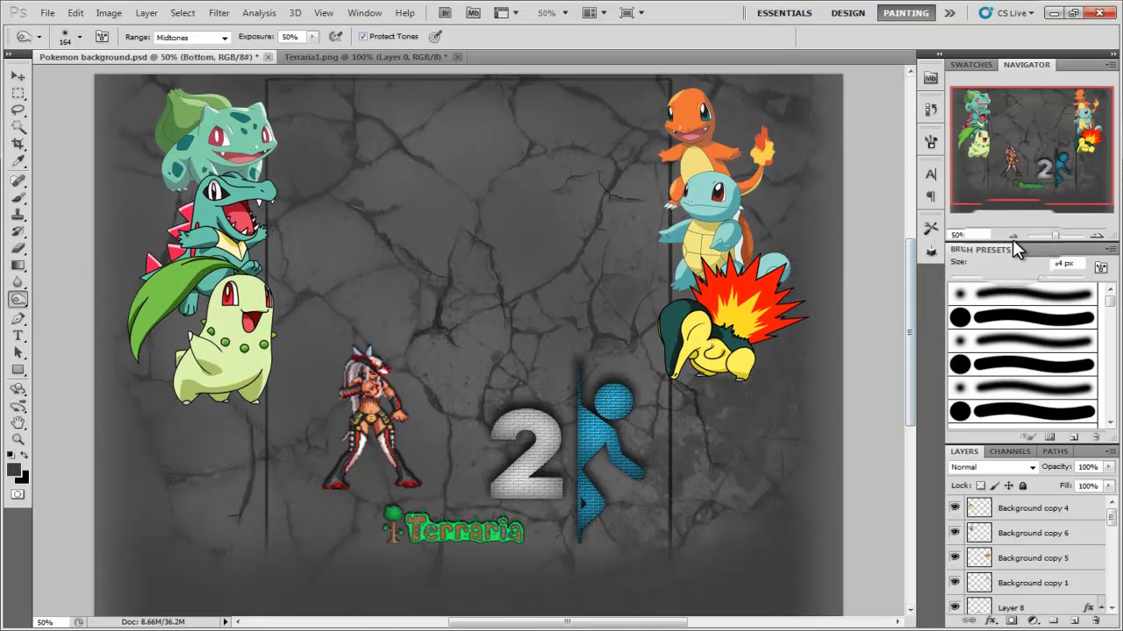
click(1013, 237)
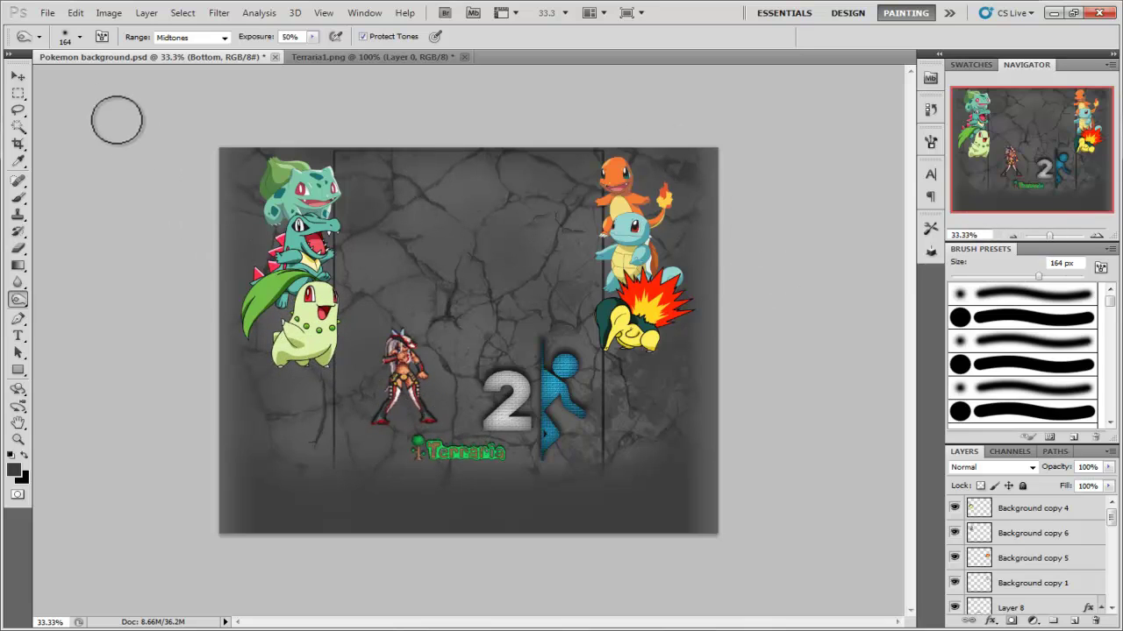
In Terraria1.png, lighten the logo's bottom edge and settle the logo back into place
click(328, 57)
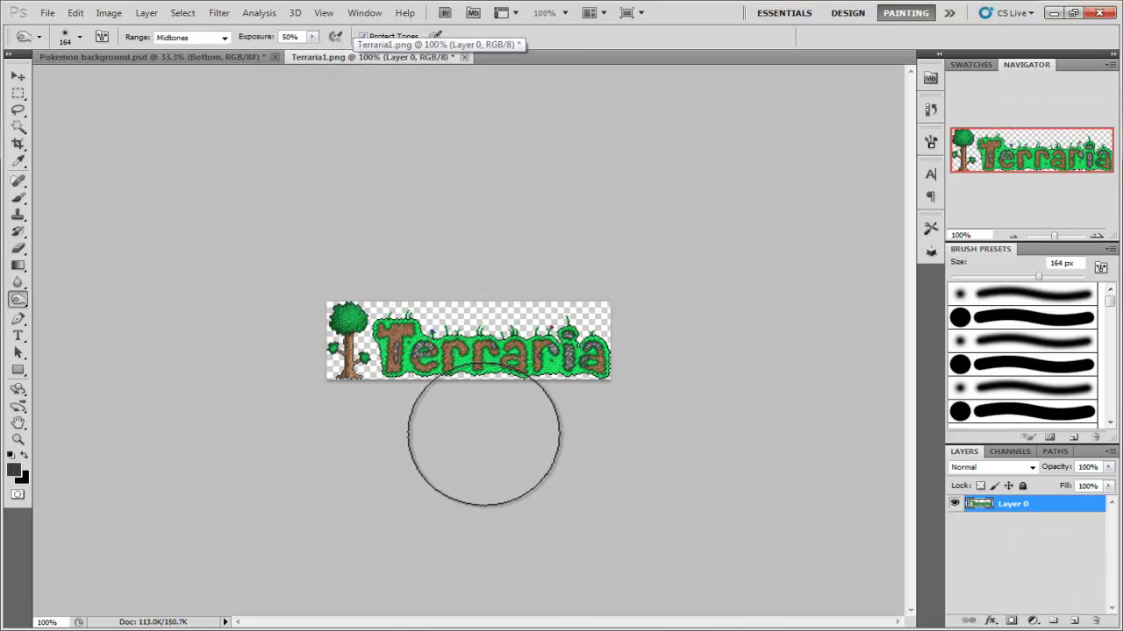
mouse_move(498, 430)
mouse_down()
mouse_move(516, 431)
mouse_move(511, 418)
mouse_up()
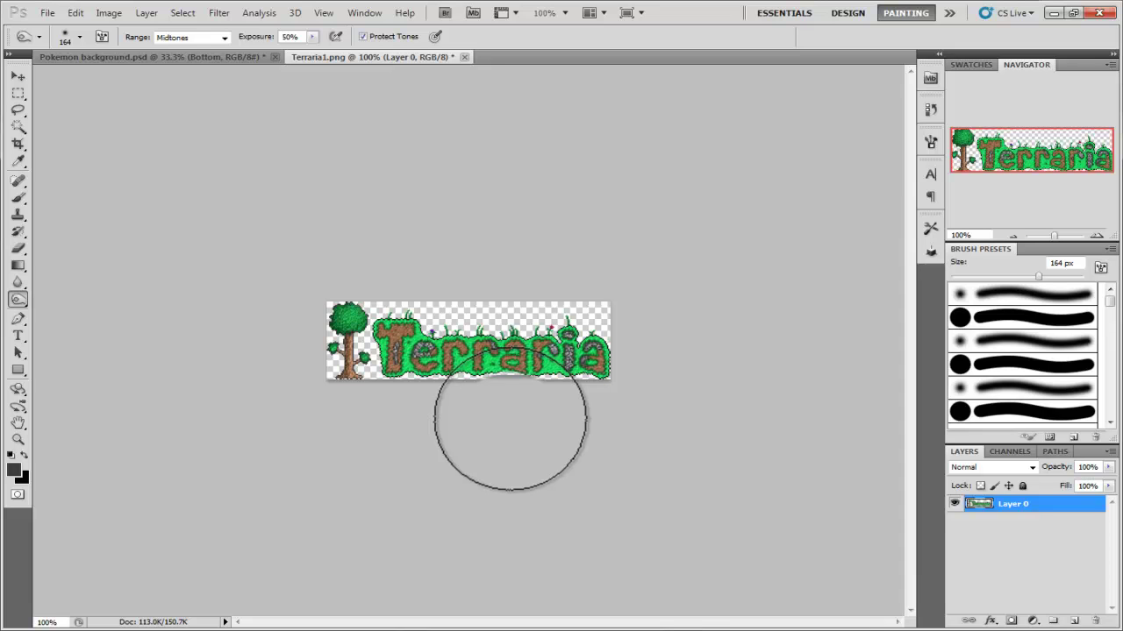
click(18, 77)
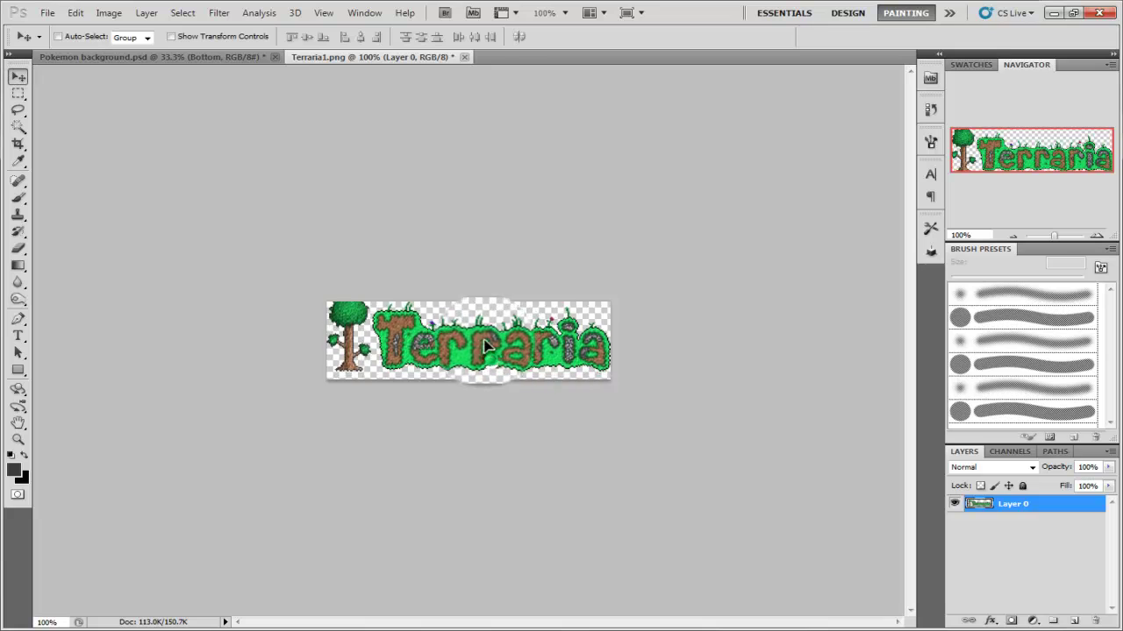
mouse_move(484, 347)
mouse_down()
mouse_move(448, 344)
mouse_move(500, 353)
mouse_move(488, 354)
mouse_up()
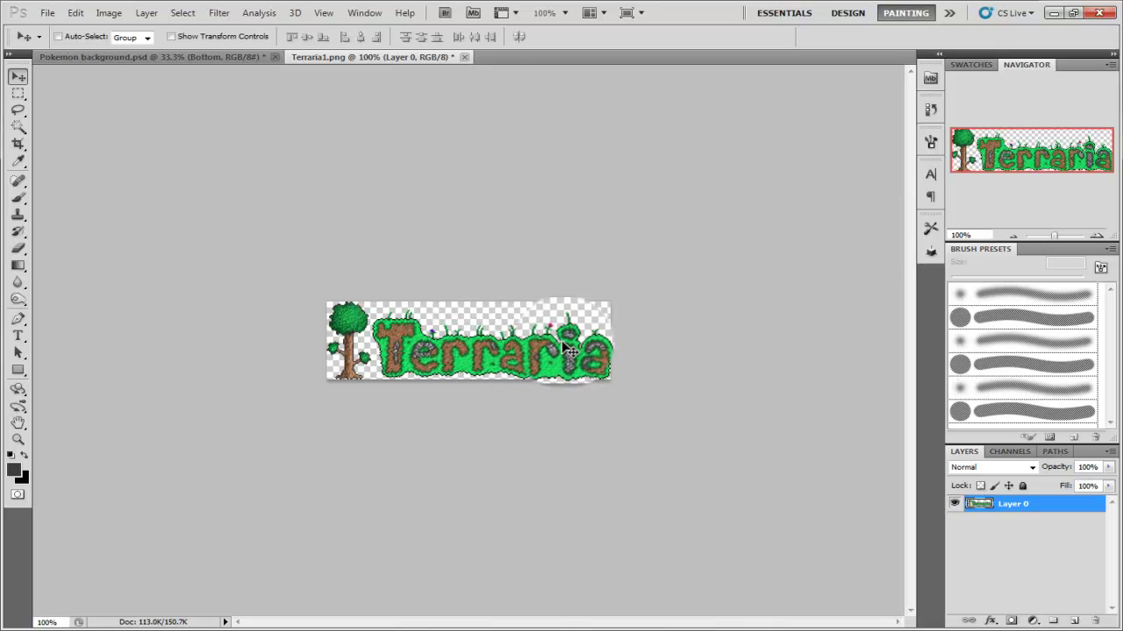
drag(430, 344, 568, 340)
click(161, 55)
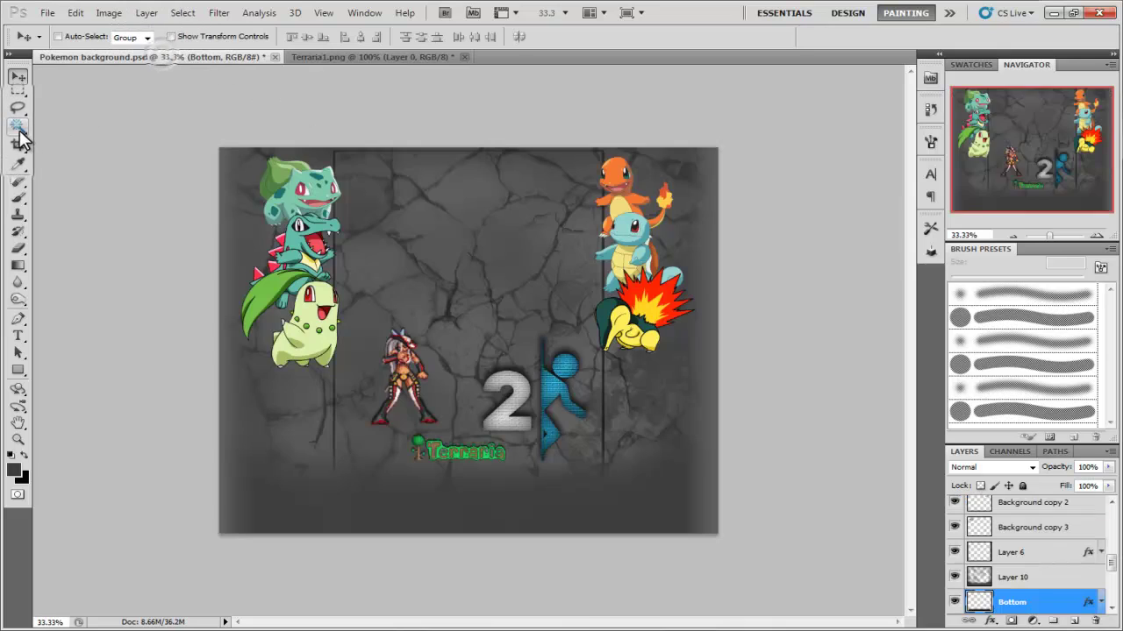
click(17, 128)
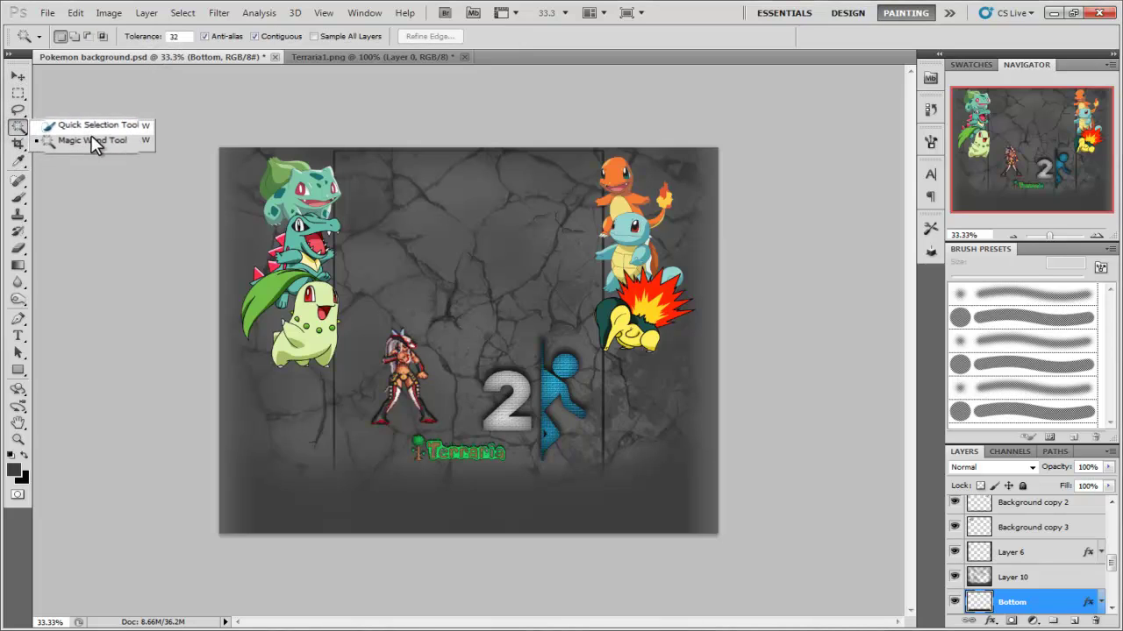
click(386, 118)
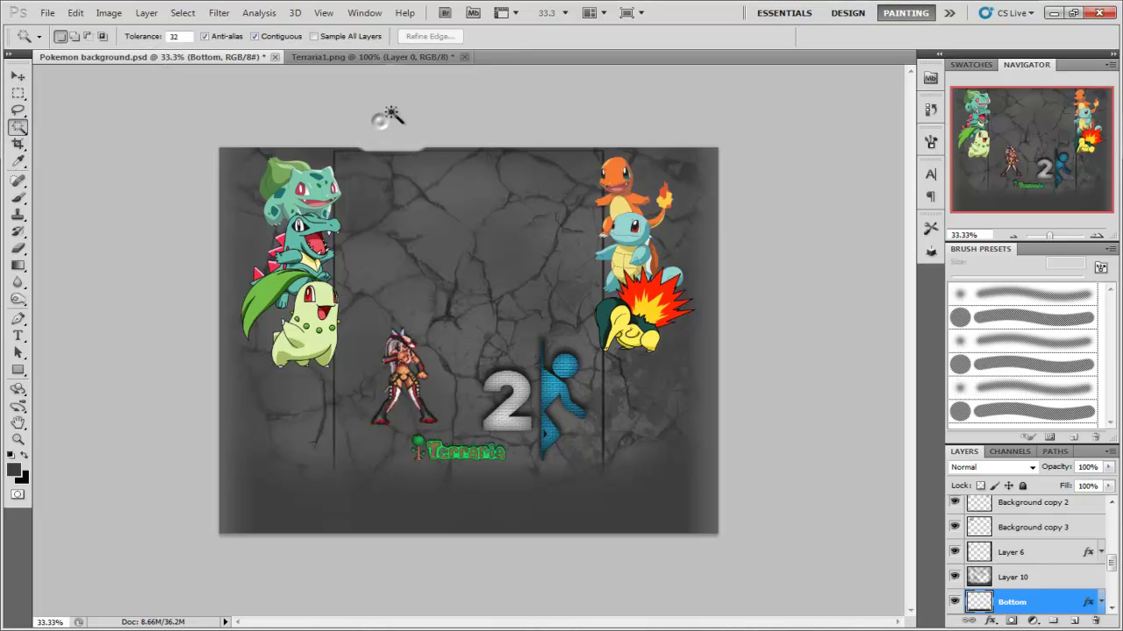
click(501, 405)
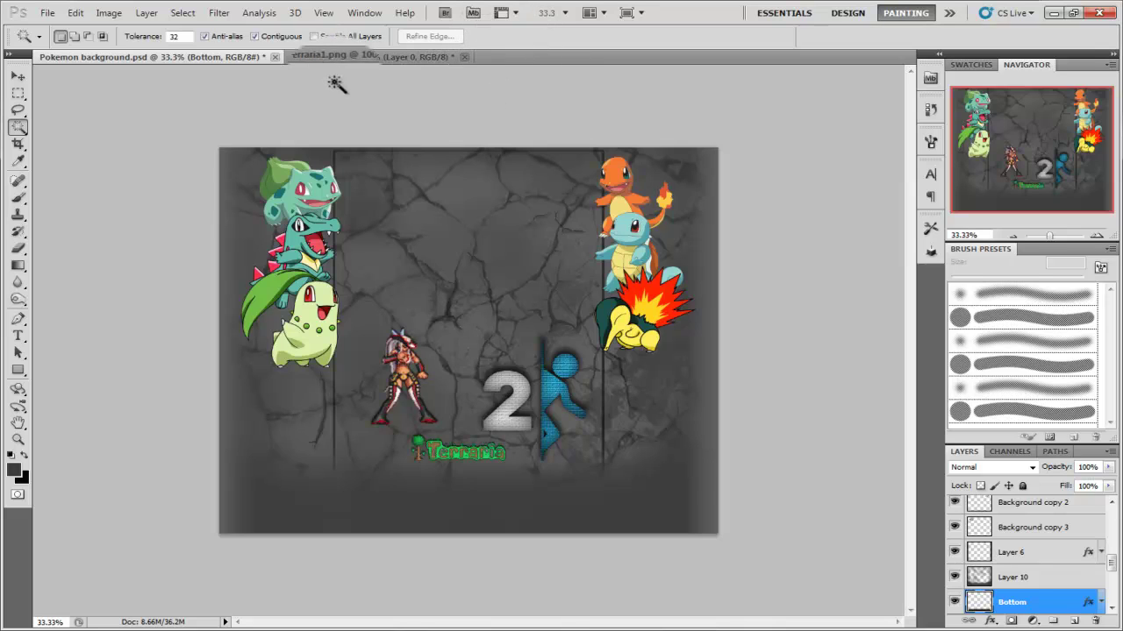
click(297, 13)
mouse_move(324, 12)
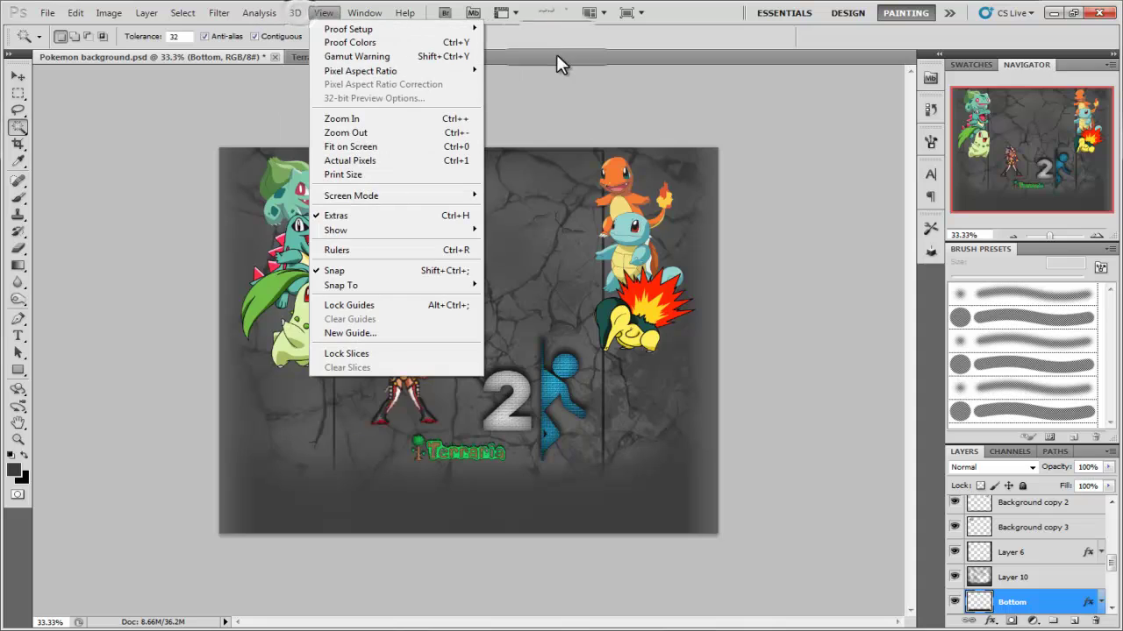
click(229, 127)
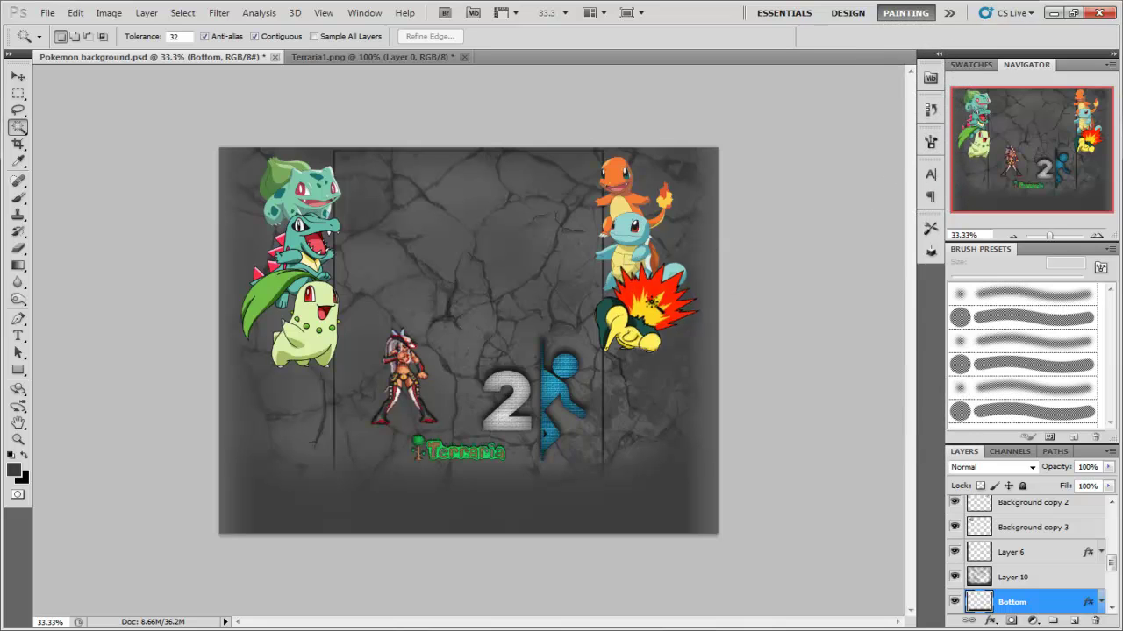
Zoom the image in to 66.7% with the Navigator
click(1096, 237)
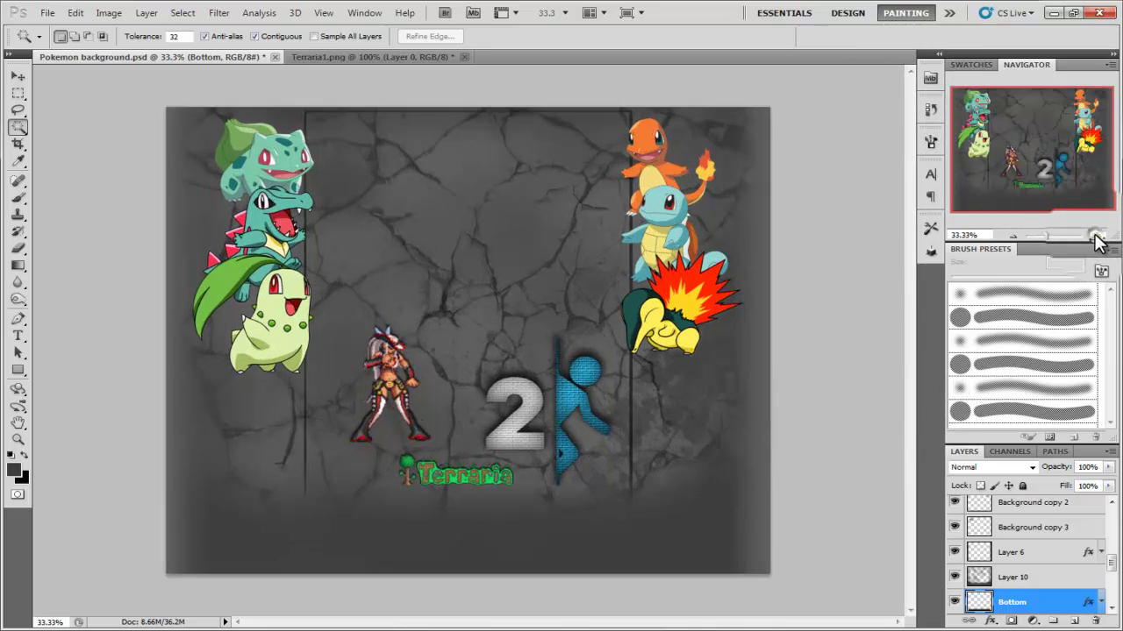
click(1097, 237)
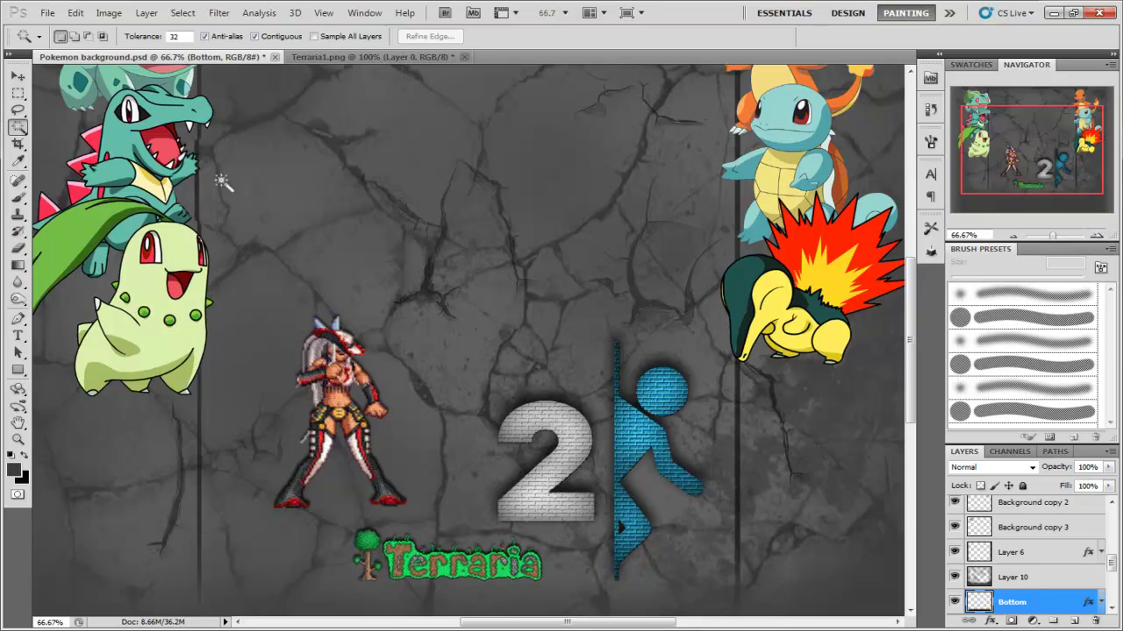
drag(915, 319, 912, 239)
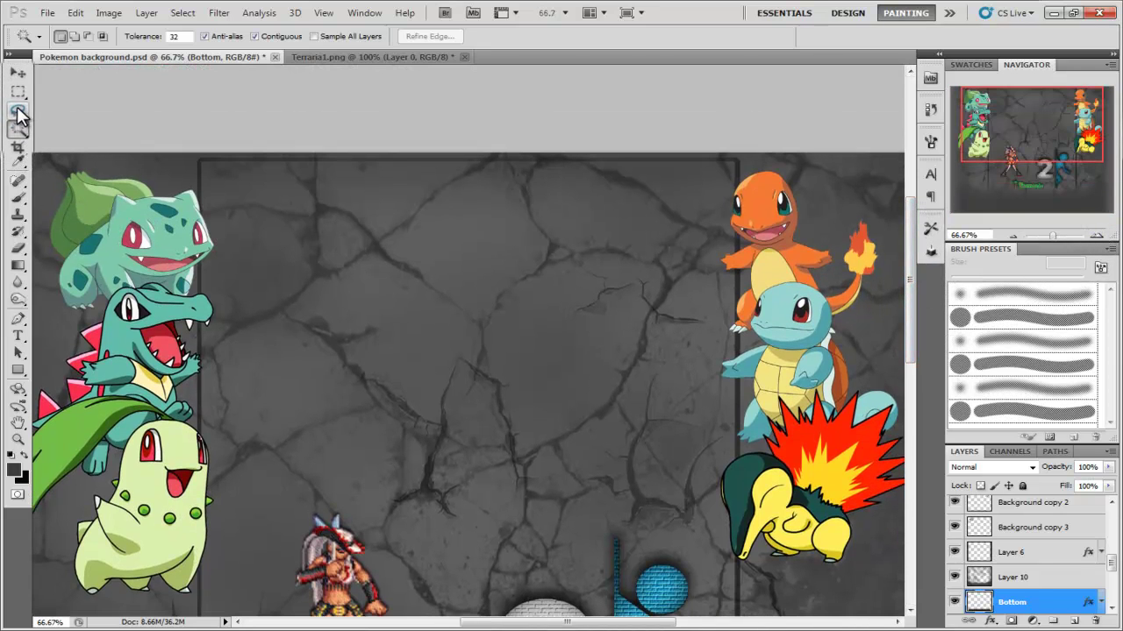
Make the Layers panel taller and select the Background layer at the bottom of the stack
click(18, 73)
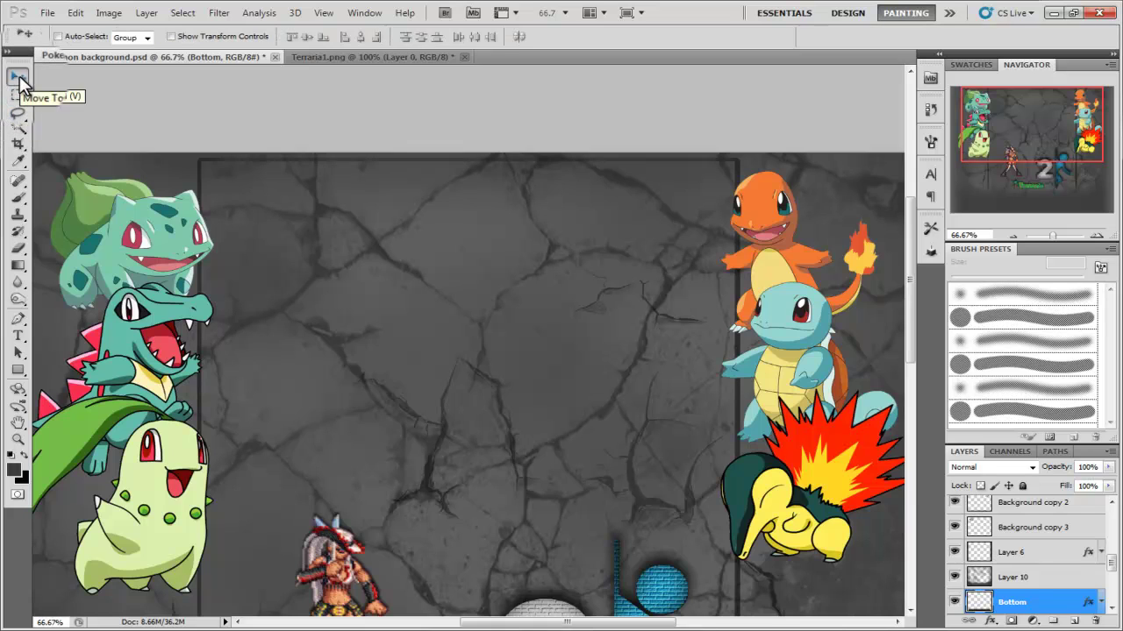
right_click(129, 236)
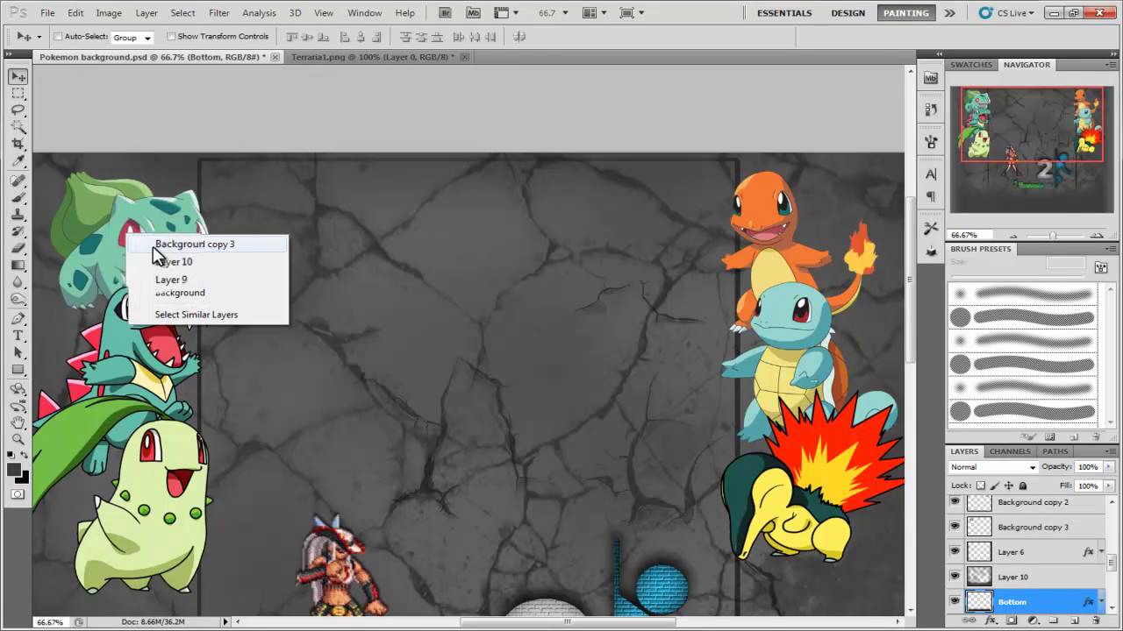
click(1112, 563)
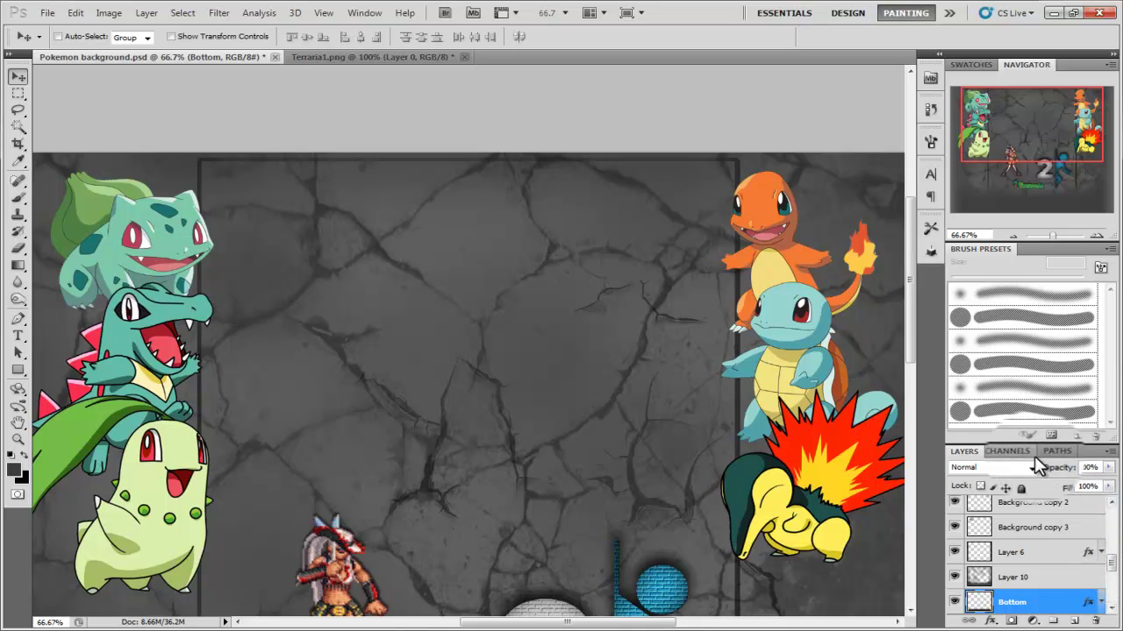
drag(1018, 444, 1009, 331)
mouse_move(1114, 523)
mouse_down()
mouse_move(1114, 420)
mouse_move(1115, 542)
mouse_up()
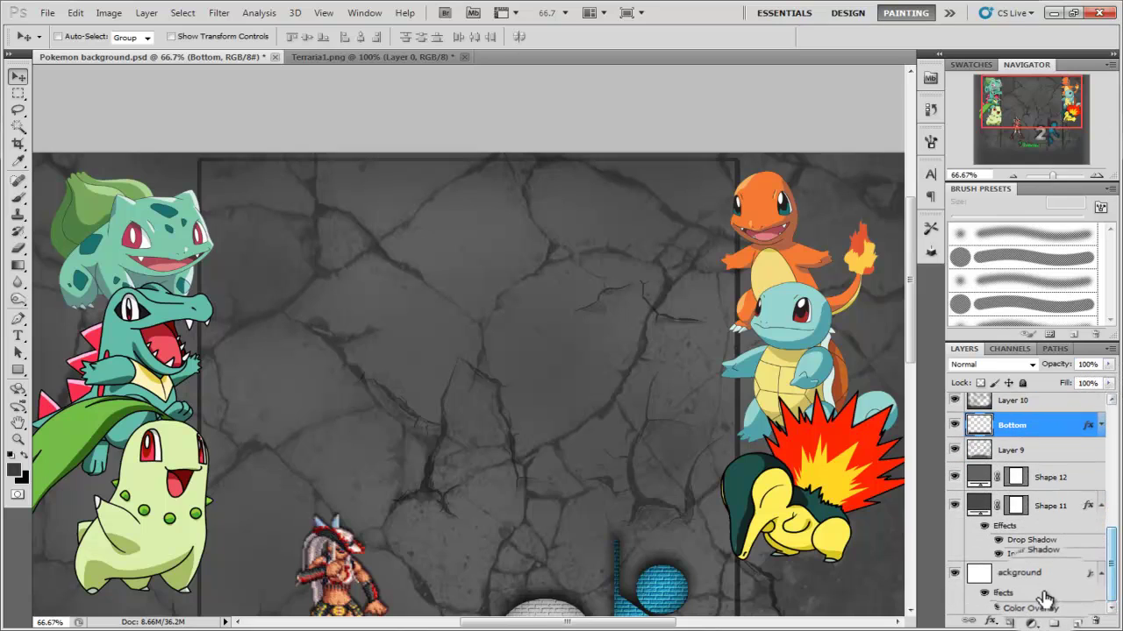
click(993, 579)
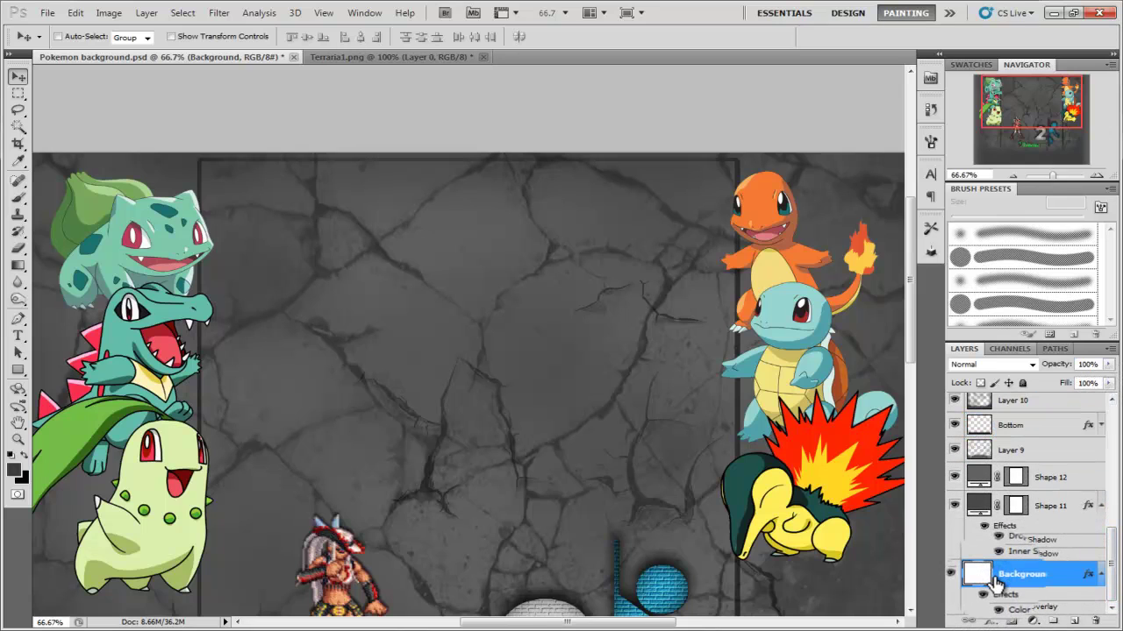
drag(995, 580, 1026, 579)
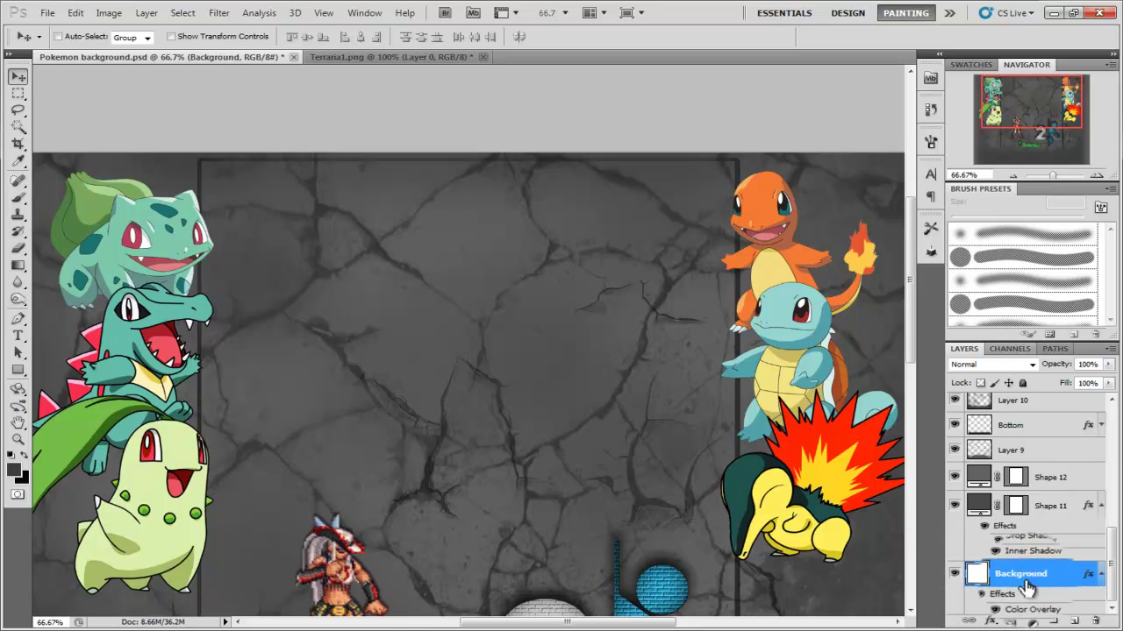
Hide the dark frame shapes, Chikorita, Totodile, leaf, Charmander, sprite and Background copy 2 layers
click(976, 510)
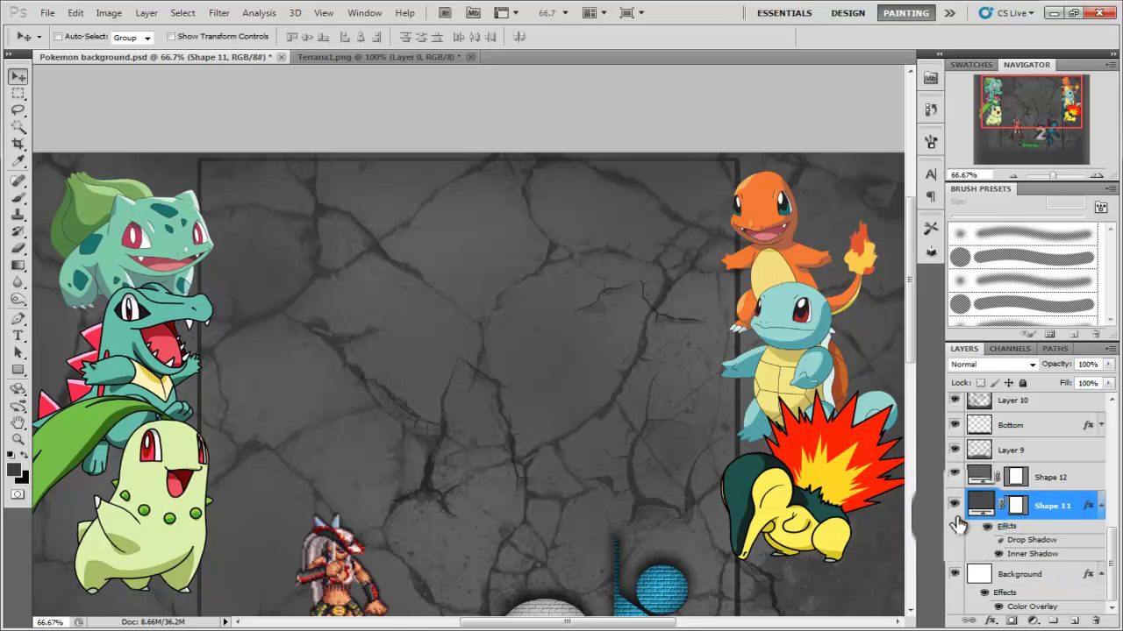
drag(954, 506, 955, 425)
drag(1114, 547, 1104, 419)
drag(955, 405, 960, 507)
click(1009, 406)
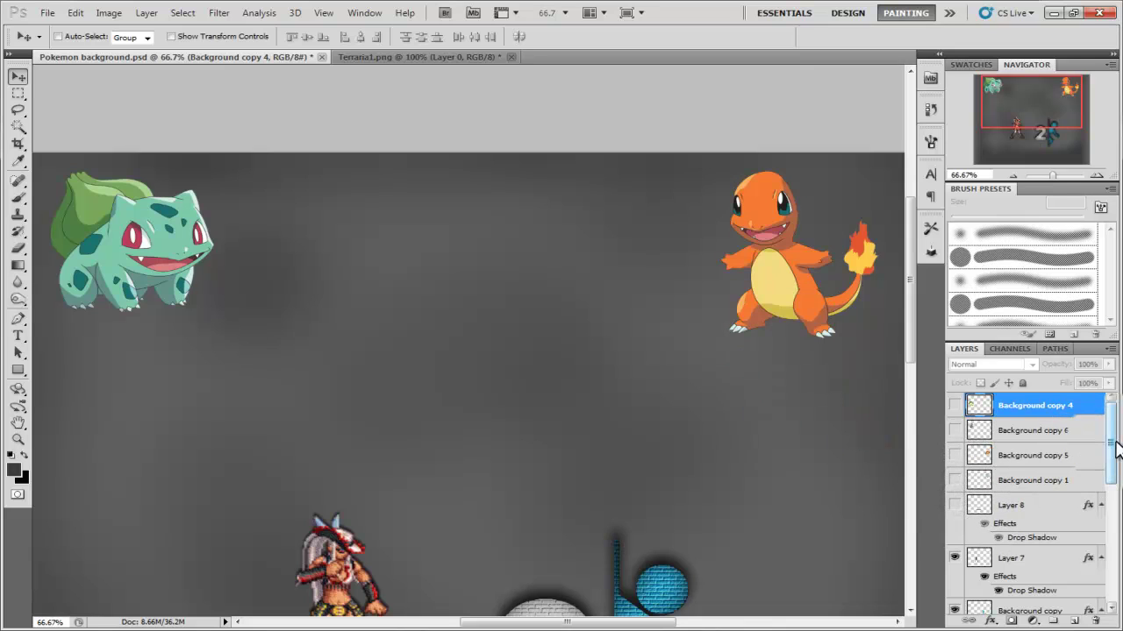
drag(1117, 448, 1111, 495)
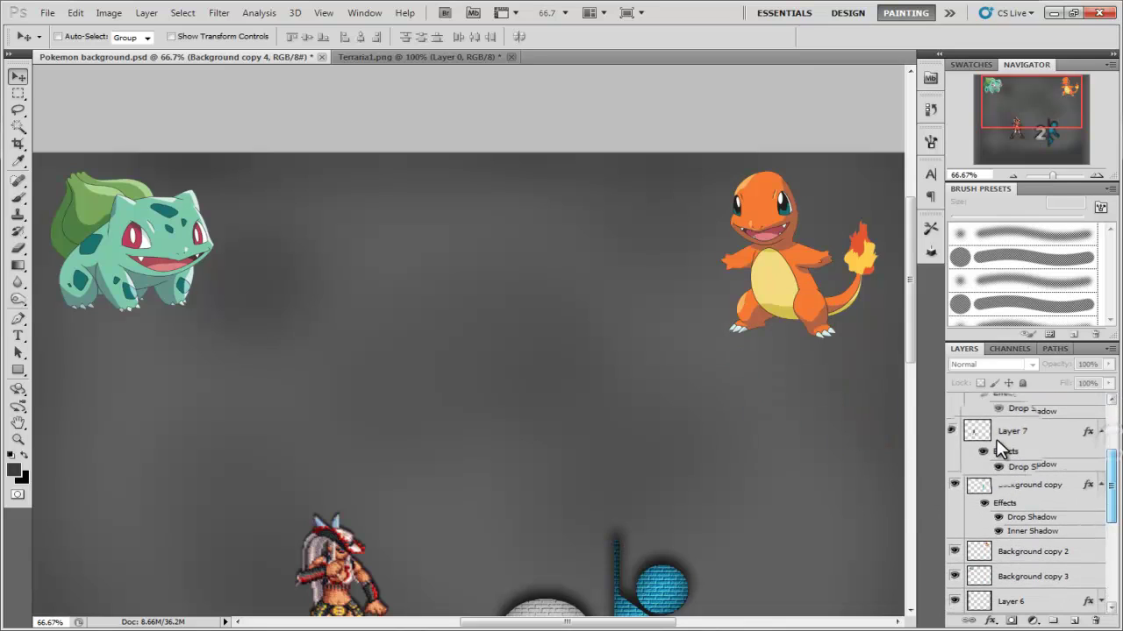
click(954, 485)
click(954, 551)
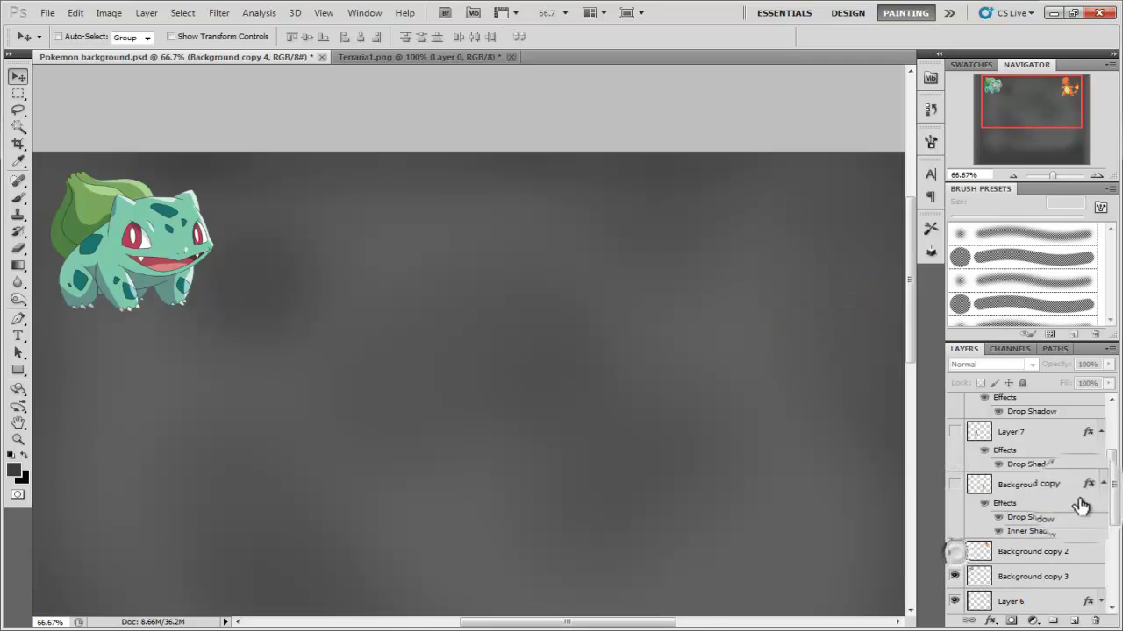
Hide Background copy 3, Bulbasaur, cracked texture and Bottom layers, then zoom out to 50%
drag(1110, 492, 1040, 521)
click(954, 459)
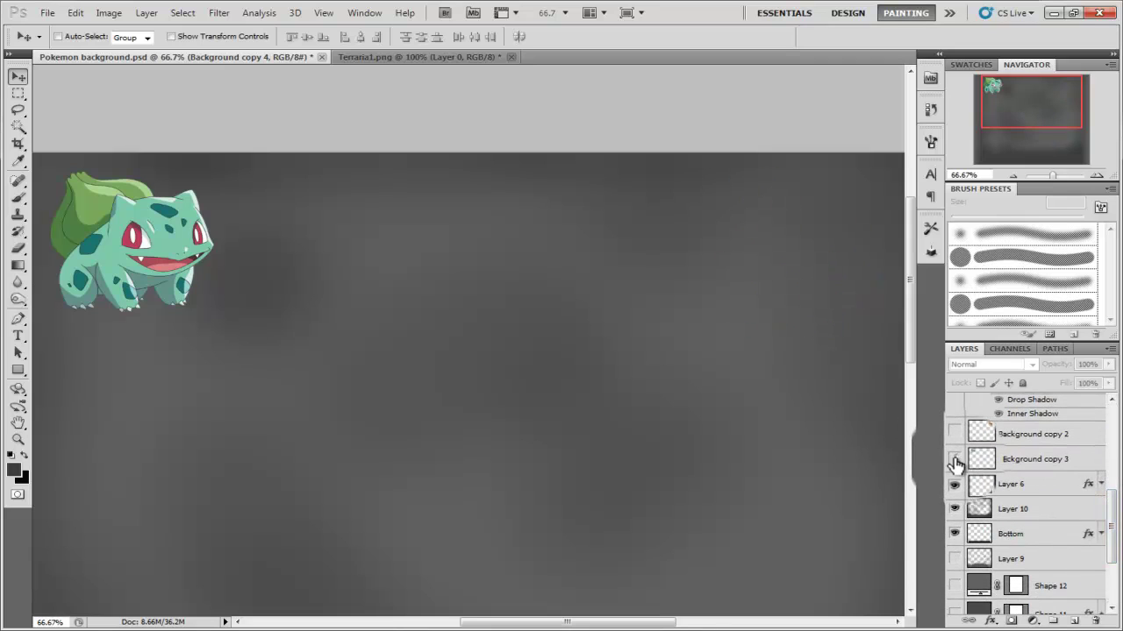
click(954, 484)
click(954, 509)
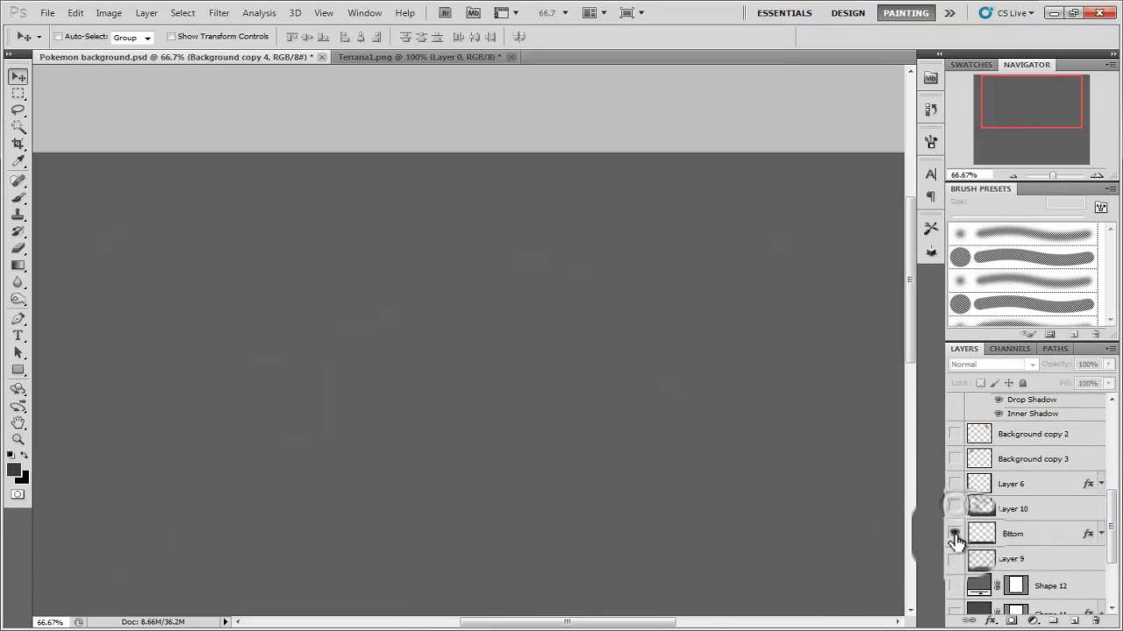
click(954, 534)
drag(1111, 509, 1110, 549)
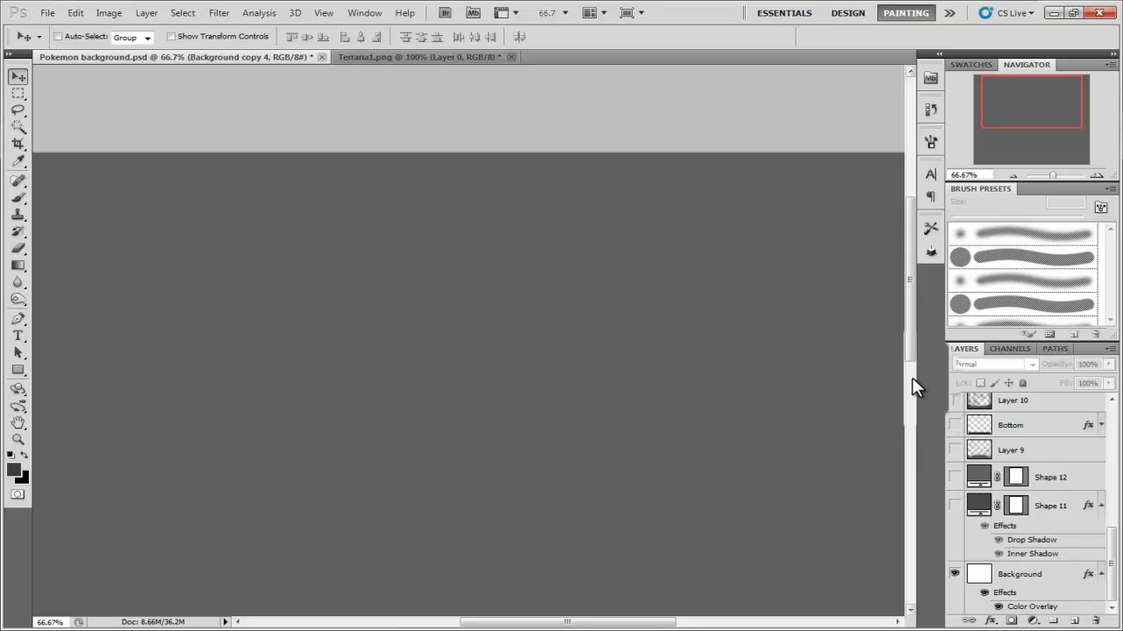
drag(911, 364, 911, 382)
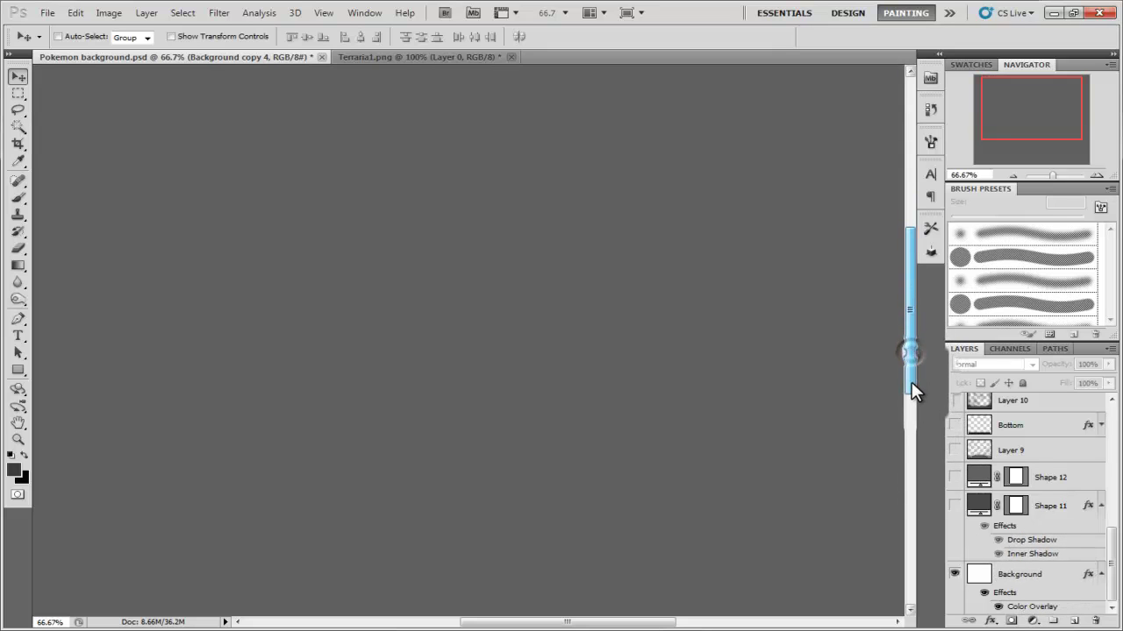
click(1014, 175)
mouse_move(911, 248)
mouse_down()
mouse_move(912, 296)
mouse_move(913, 279)
mouse_up()
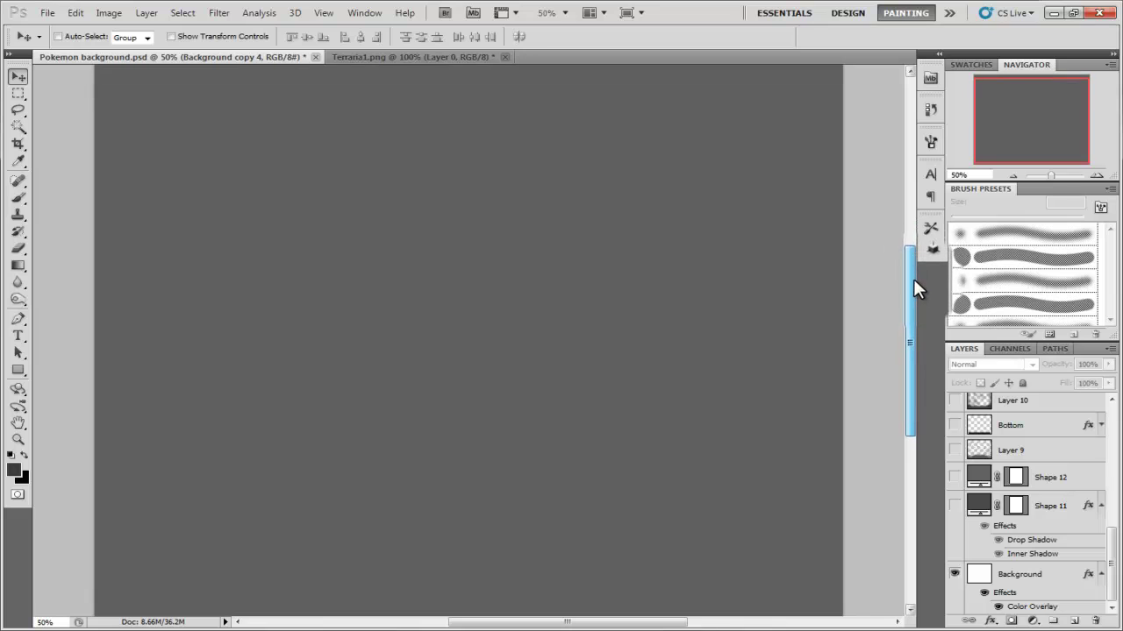
click(1013, 176)
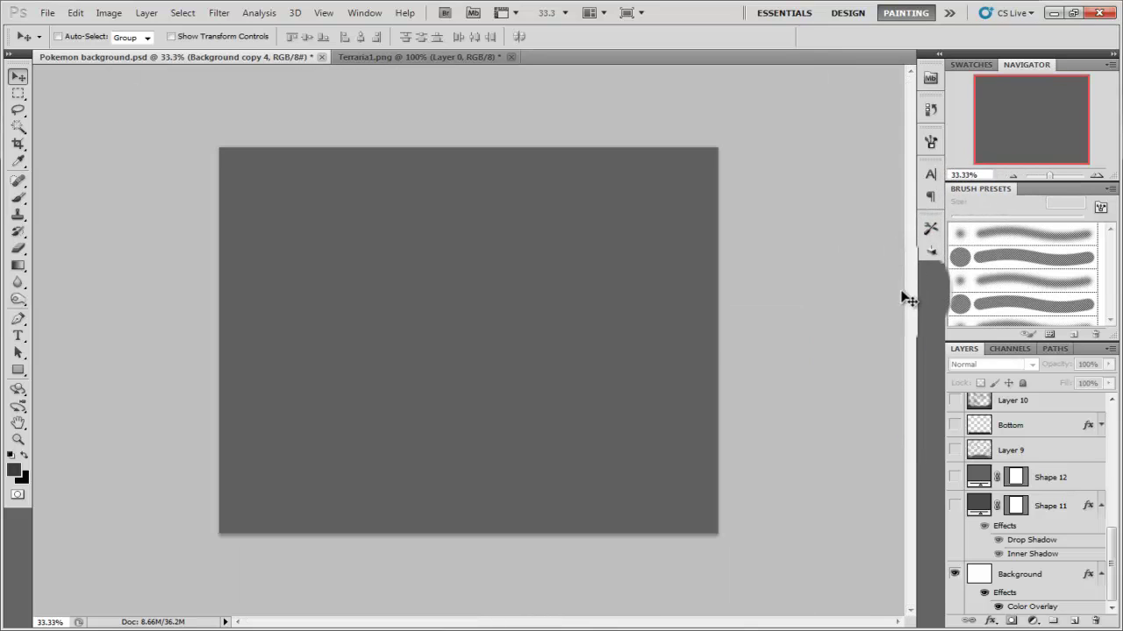
click(109, 13)
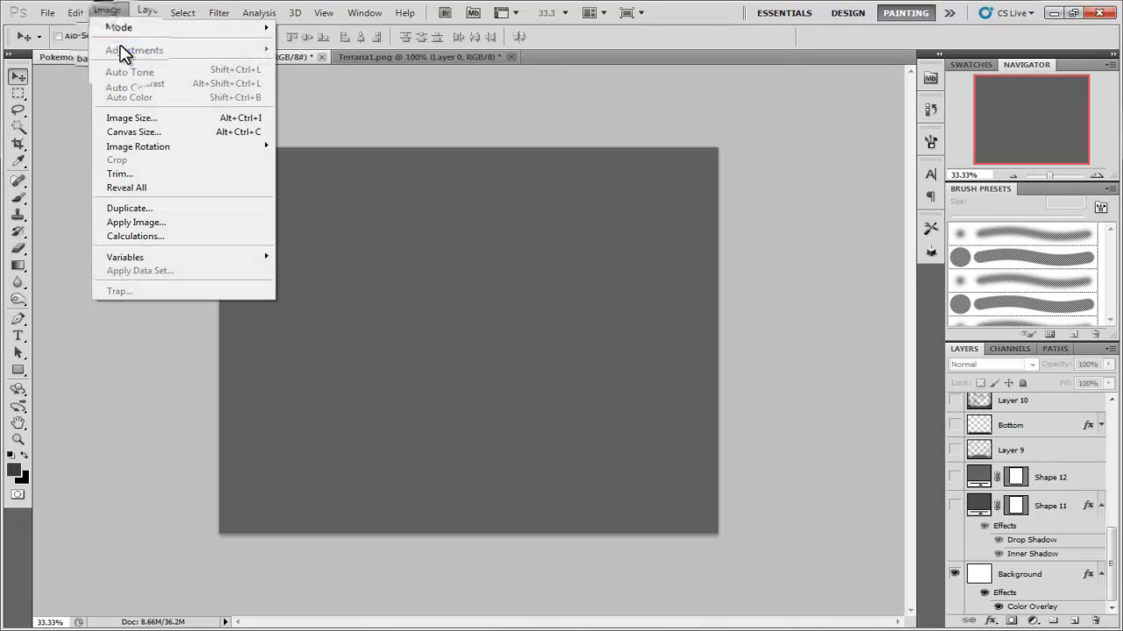
click(151, 118)
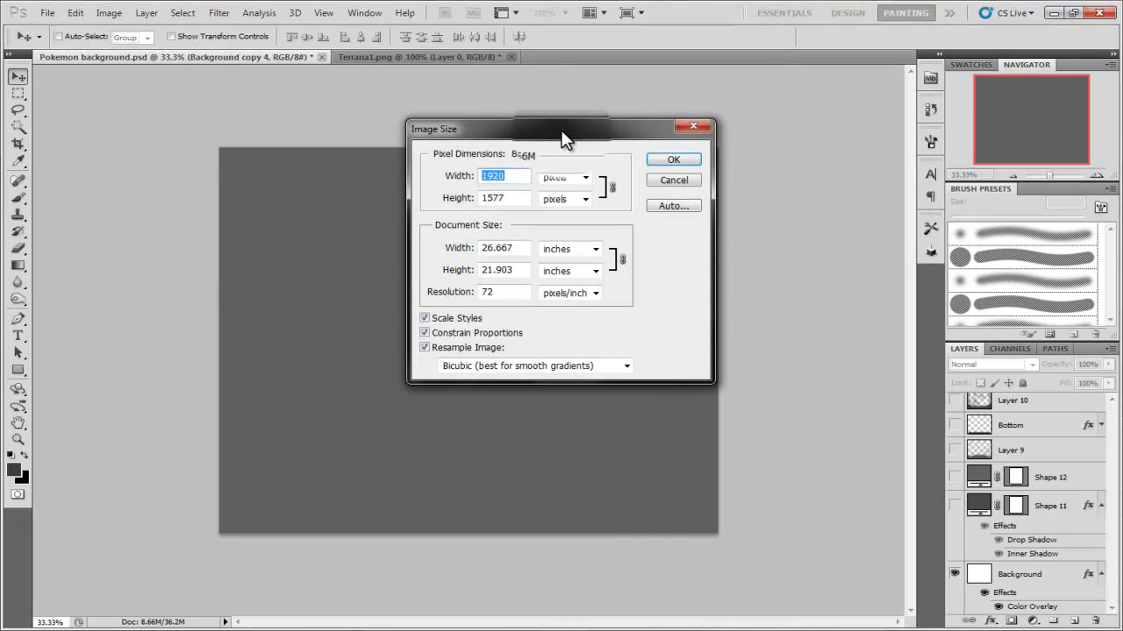
drag(564, 136, 525, 138)
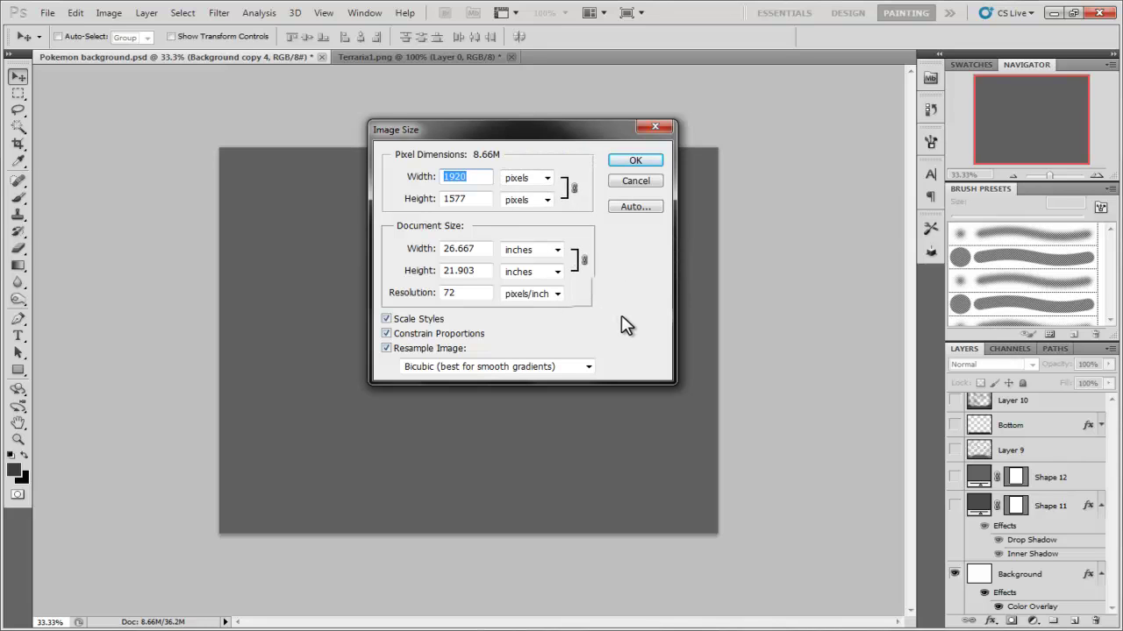
click(641, 164)
Turn Shape 11 back on to show the dark panel on the grey canvas
drag(1059, 523, 960, 516)
click(954, 506)
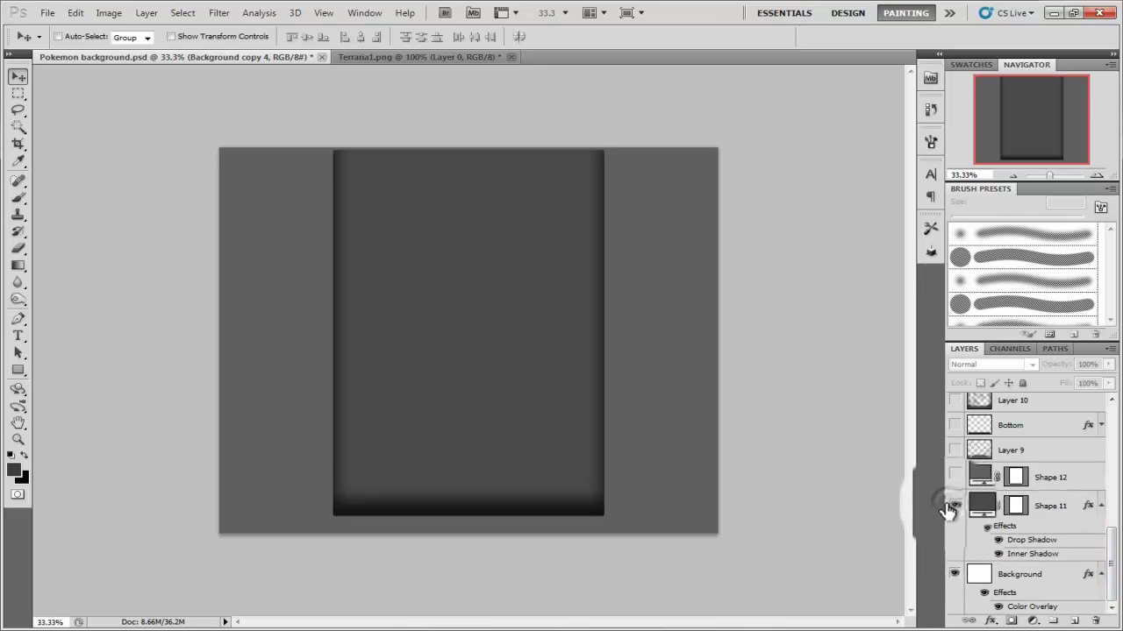
click(13, 298)
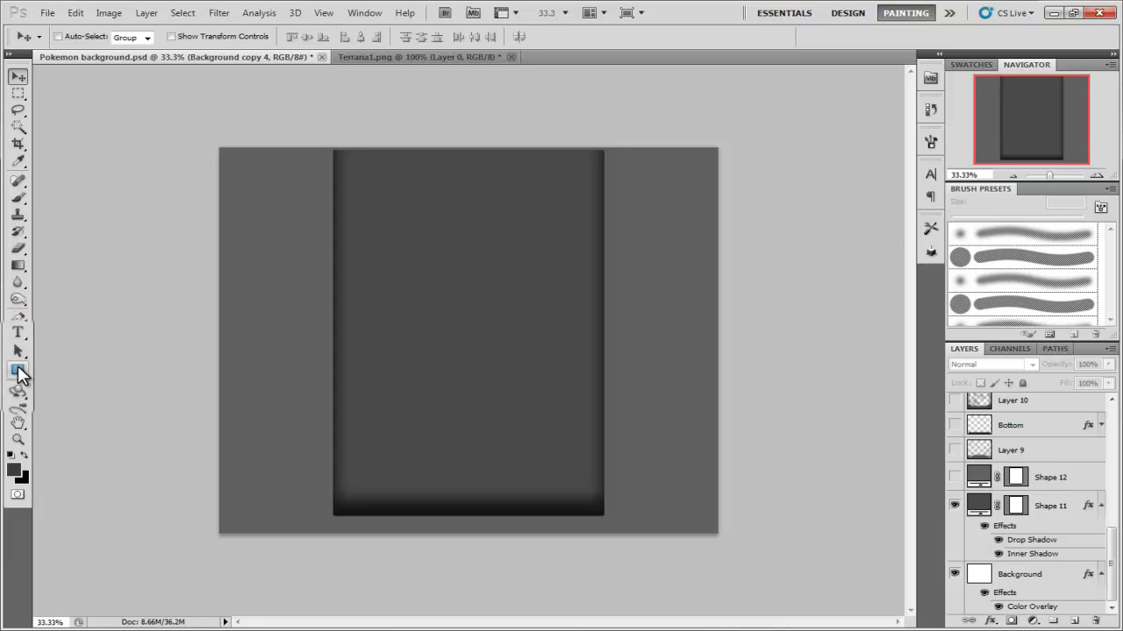
click(18, 372)
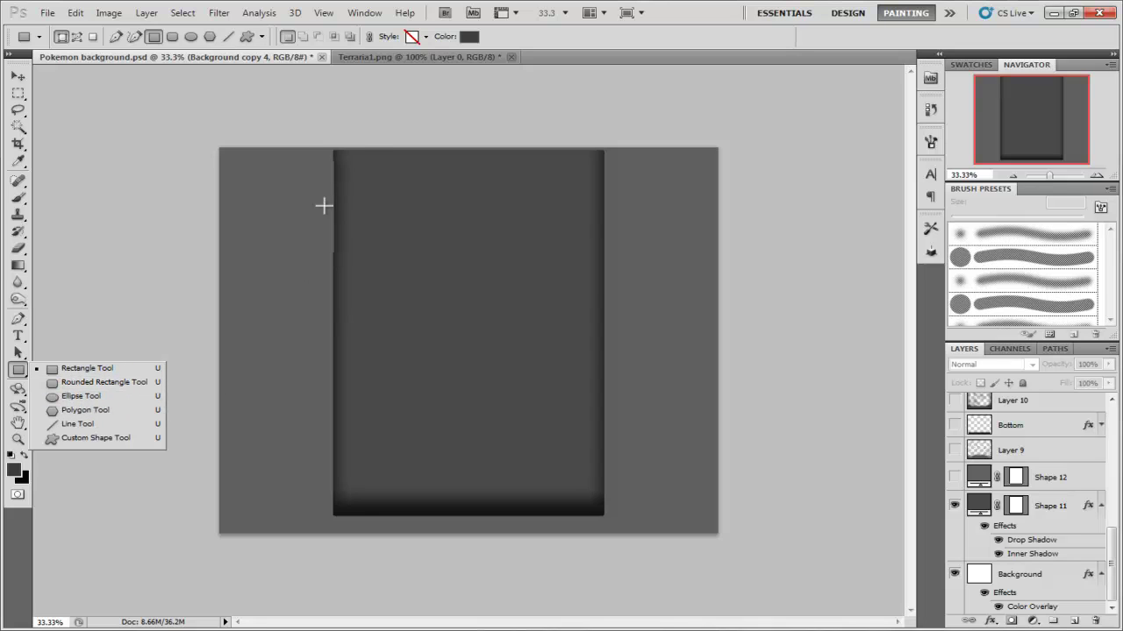
Review Shape 11's Drop Shadow and Inner Shadow blending options and keep them
click(1053, 507)
right_click(1040, 508)
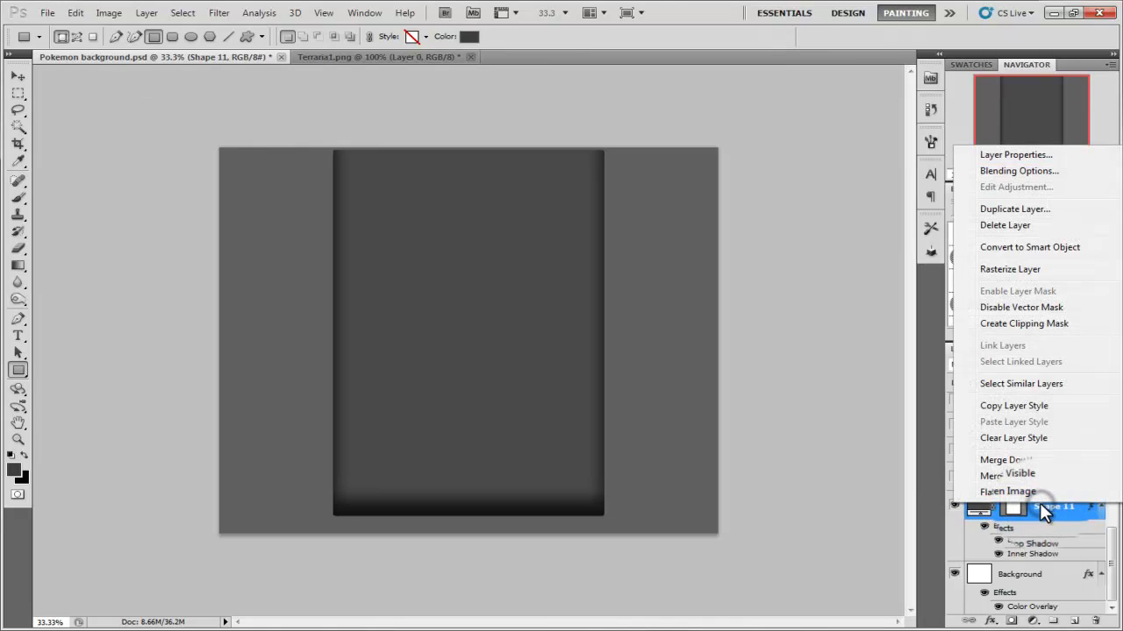
click(999, 171)
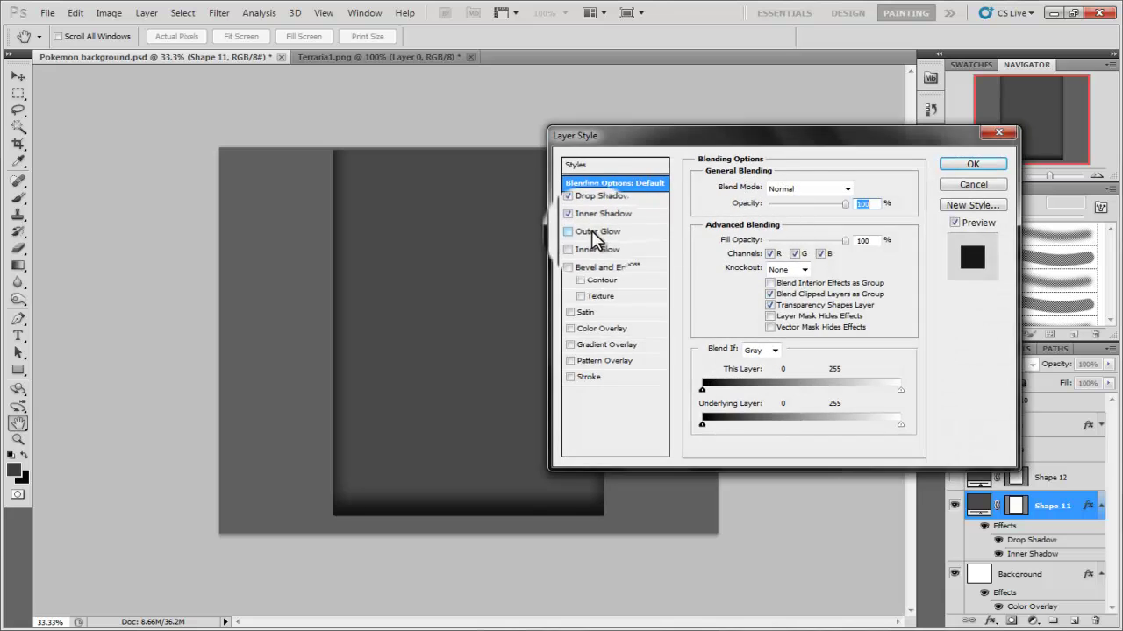
click(595, 196)
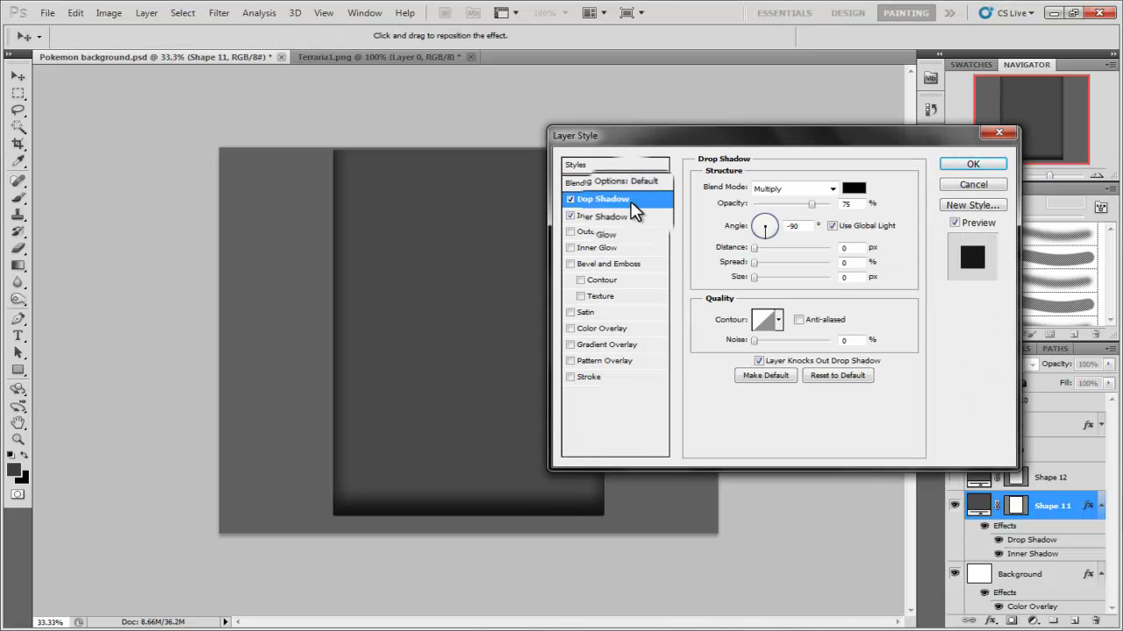
click(626, 215)
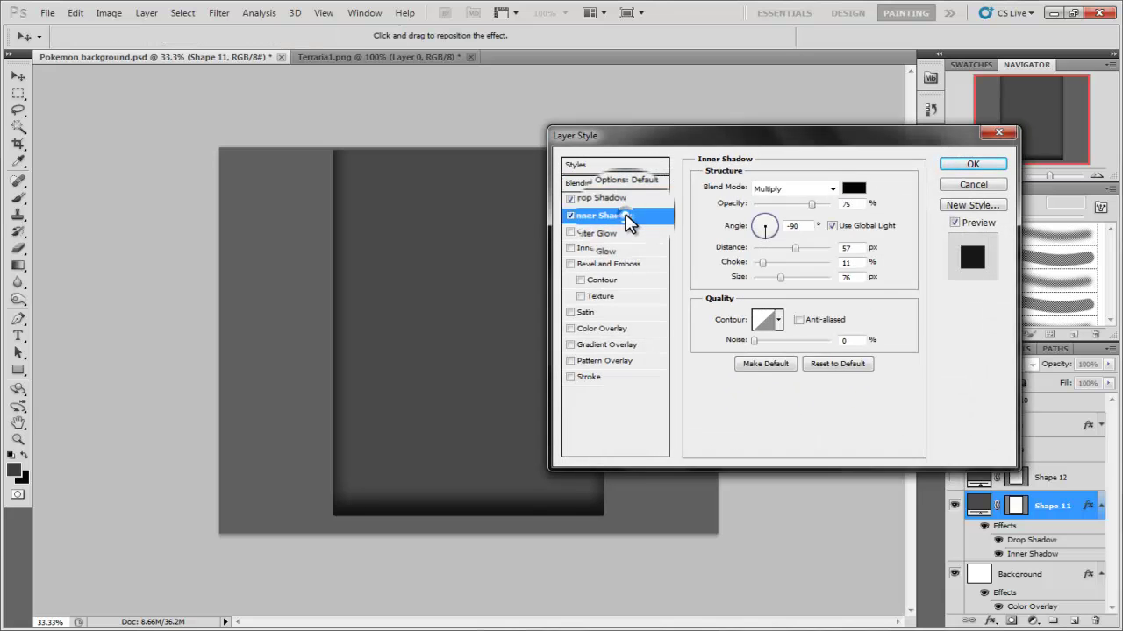
click(965, 165)
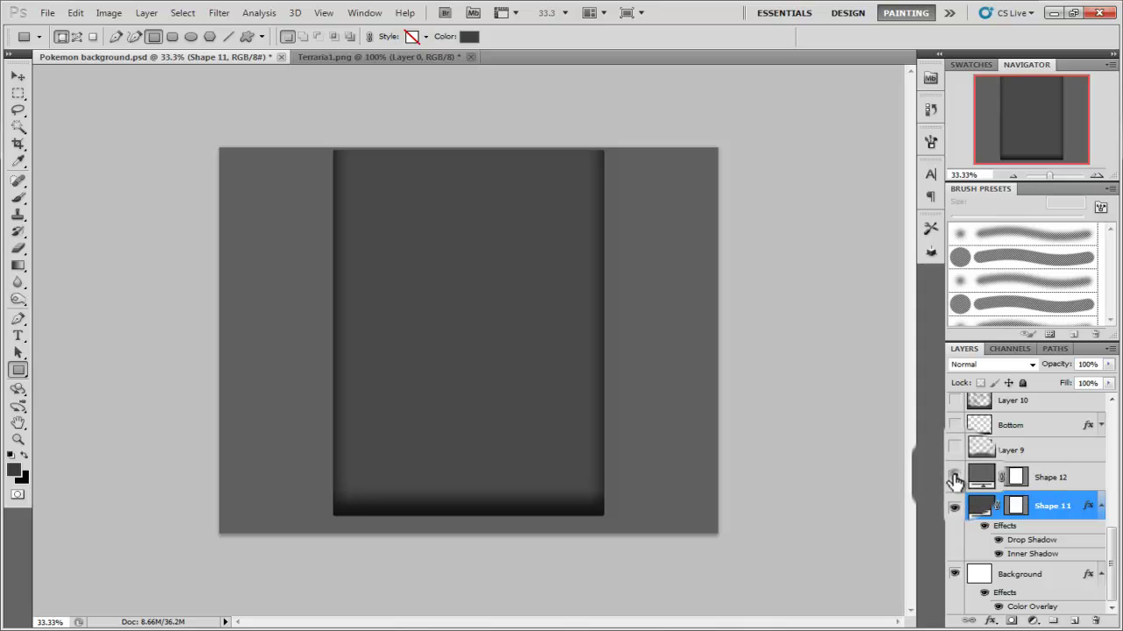
Show the lighter grey Shape 12 panel, toggling it off once to compare before leaving it visible
click(954, 478)
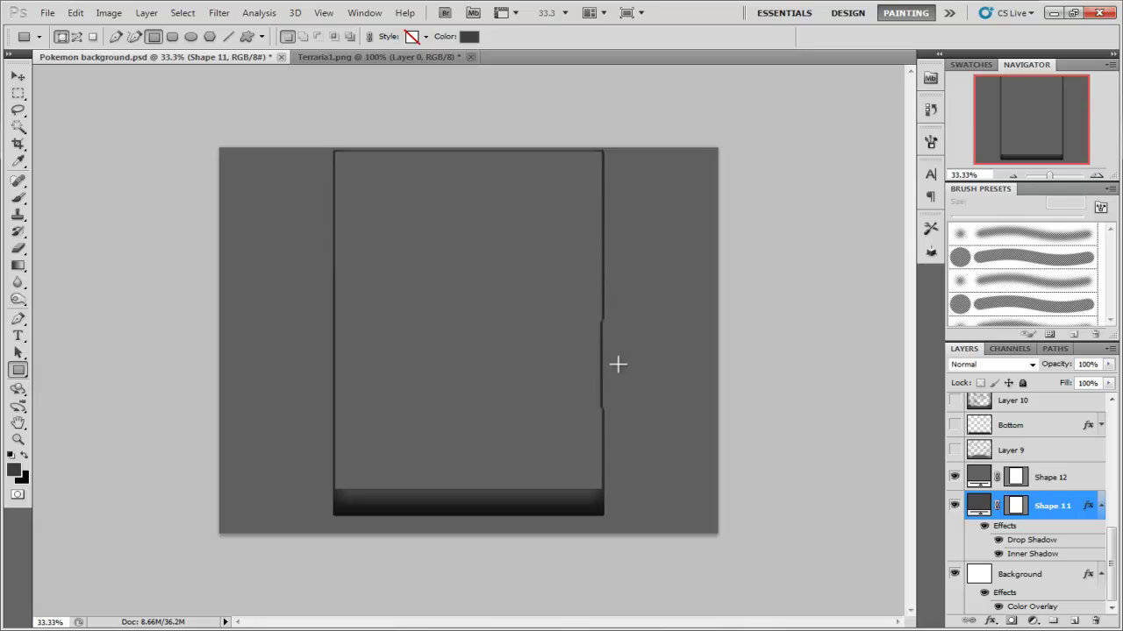
click(955, 477)
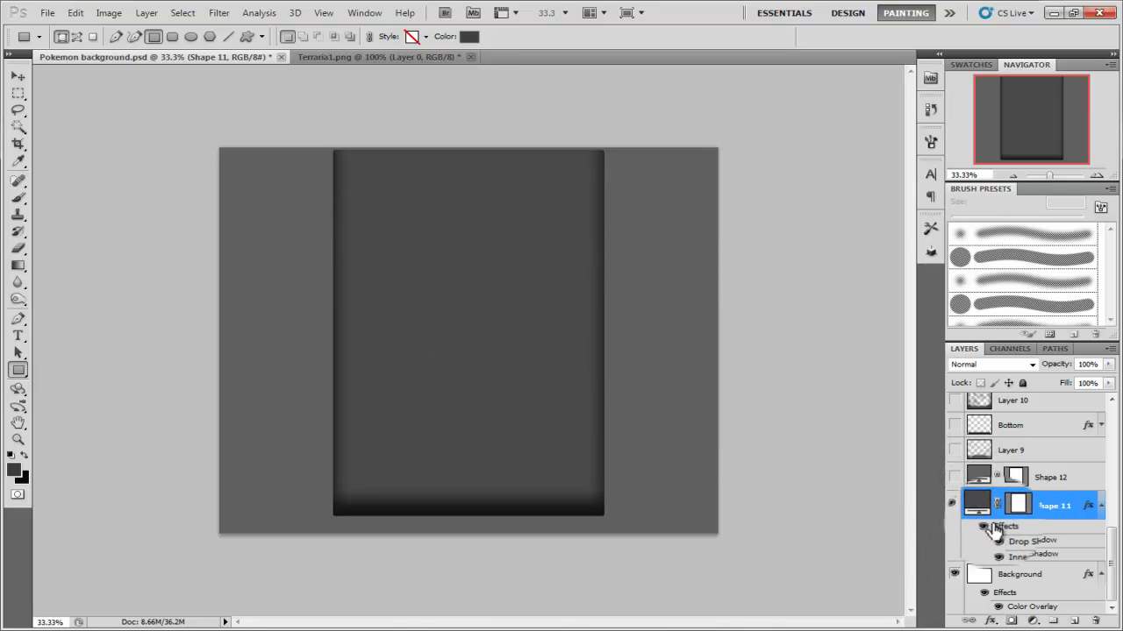
click(955, 479)
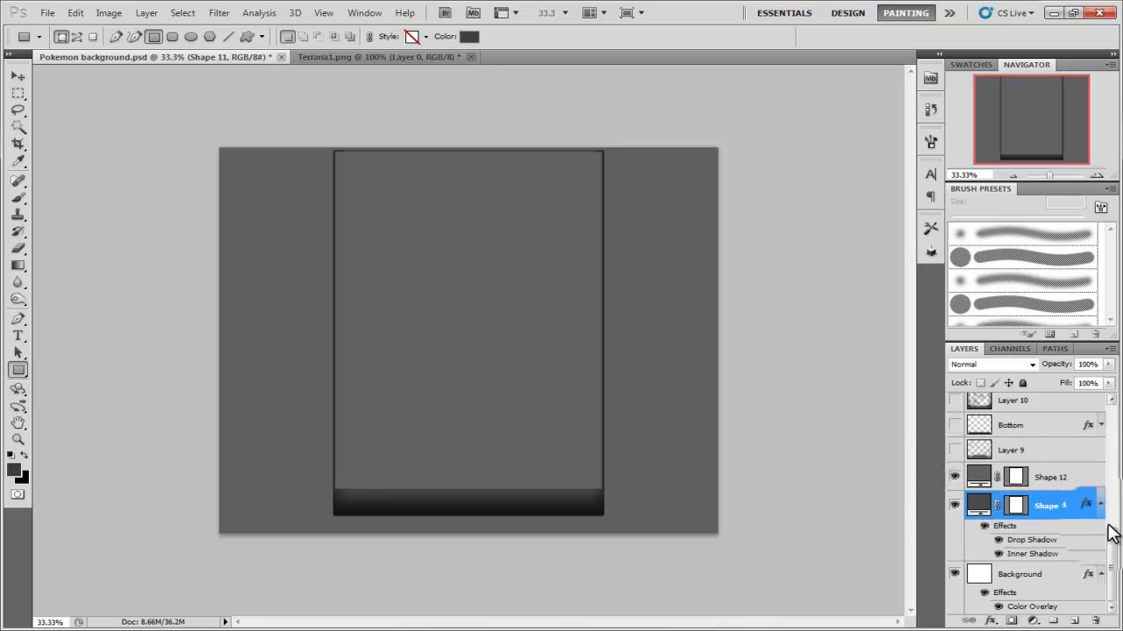
scroll(1114, 546, up, 3)
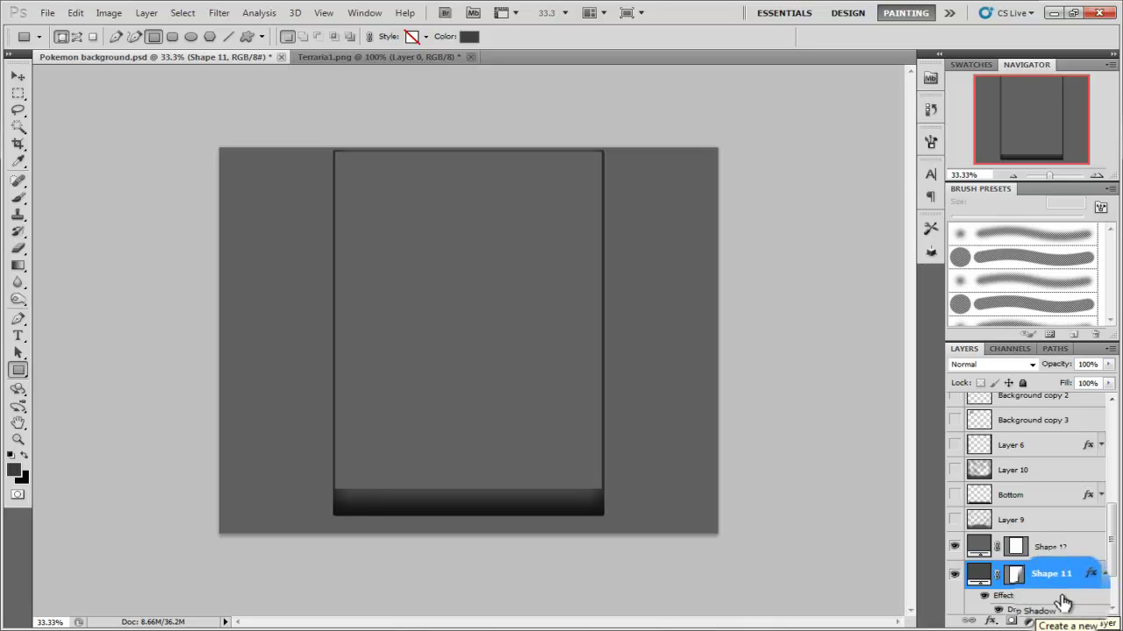
click(1038, 524)
drag(1037, 526, 1069, 618)
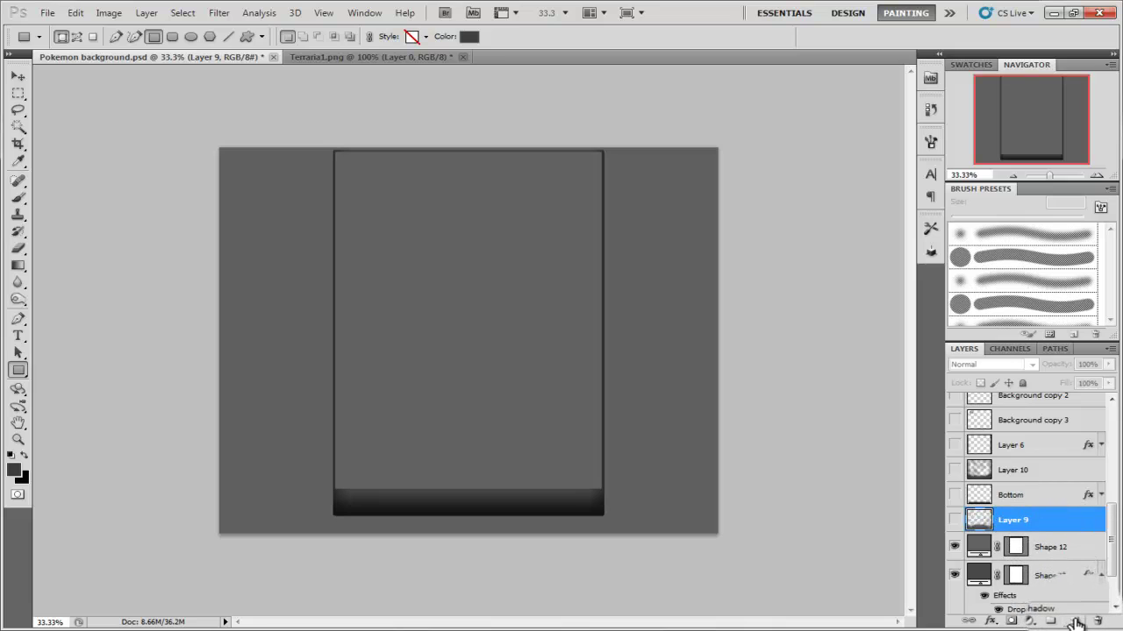
click(1074, 621)
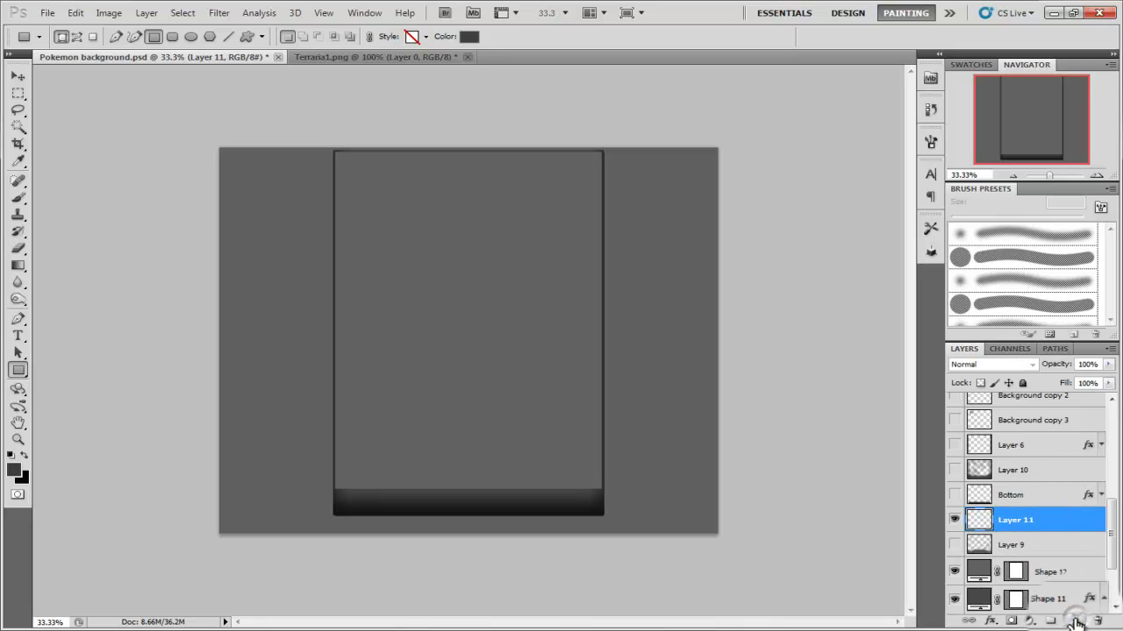
right_click(1025, 526)
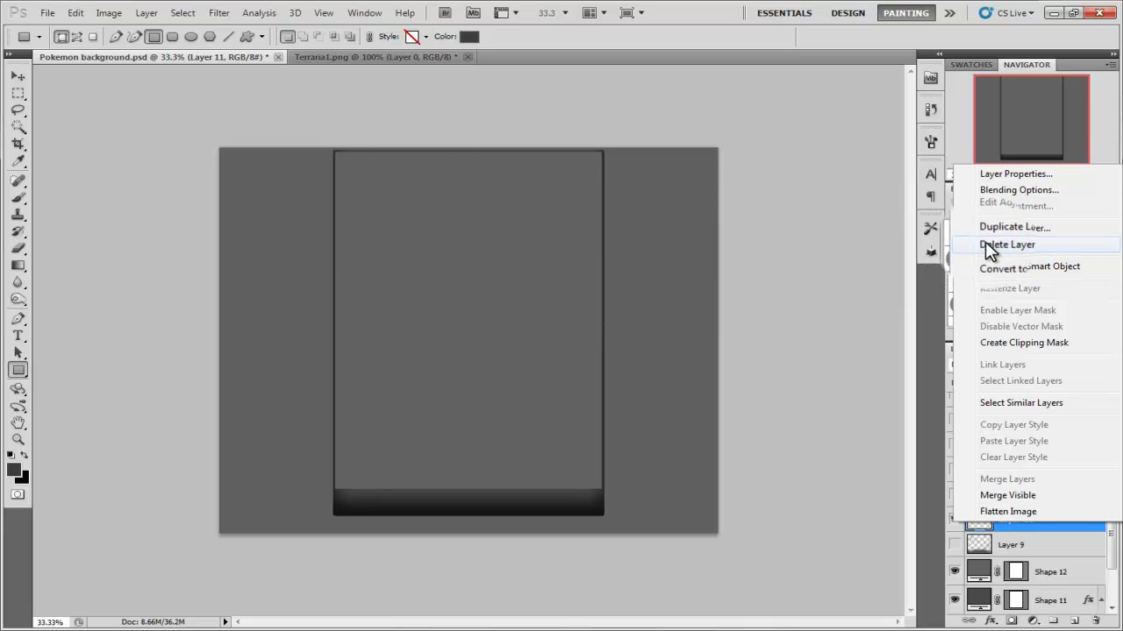
click(1005, 245)
click(496, 245)
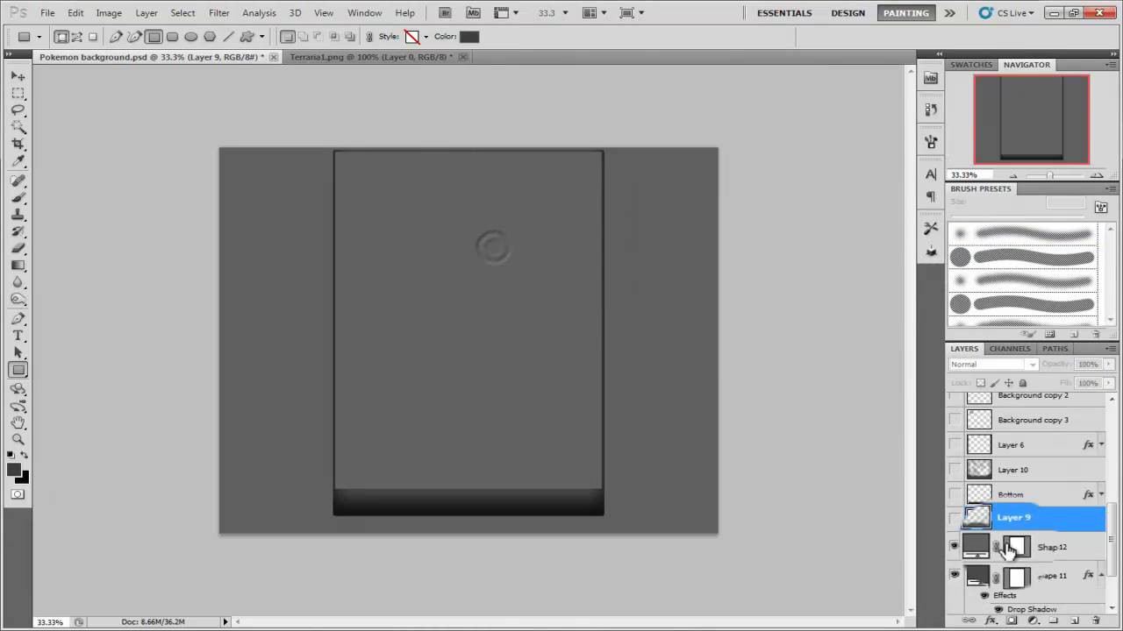
Show Layer 9's cracked-stone texture, then set the Brush to 432 px with 6% hardness
click(953, 519)
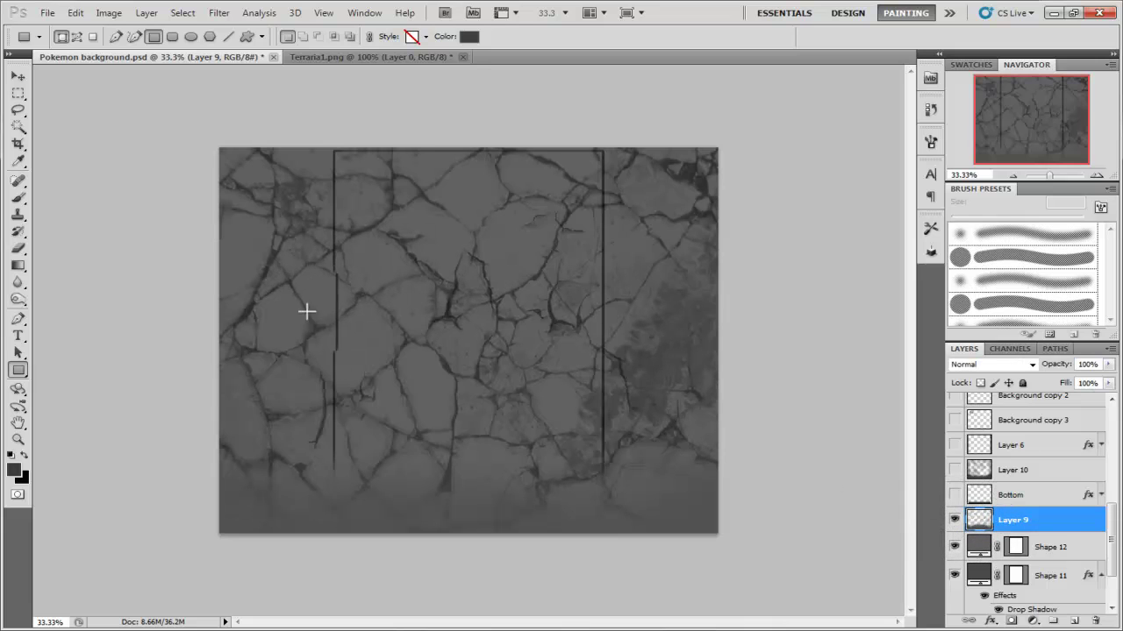
right_click(328, 212)
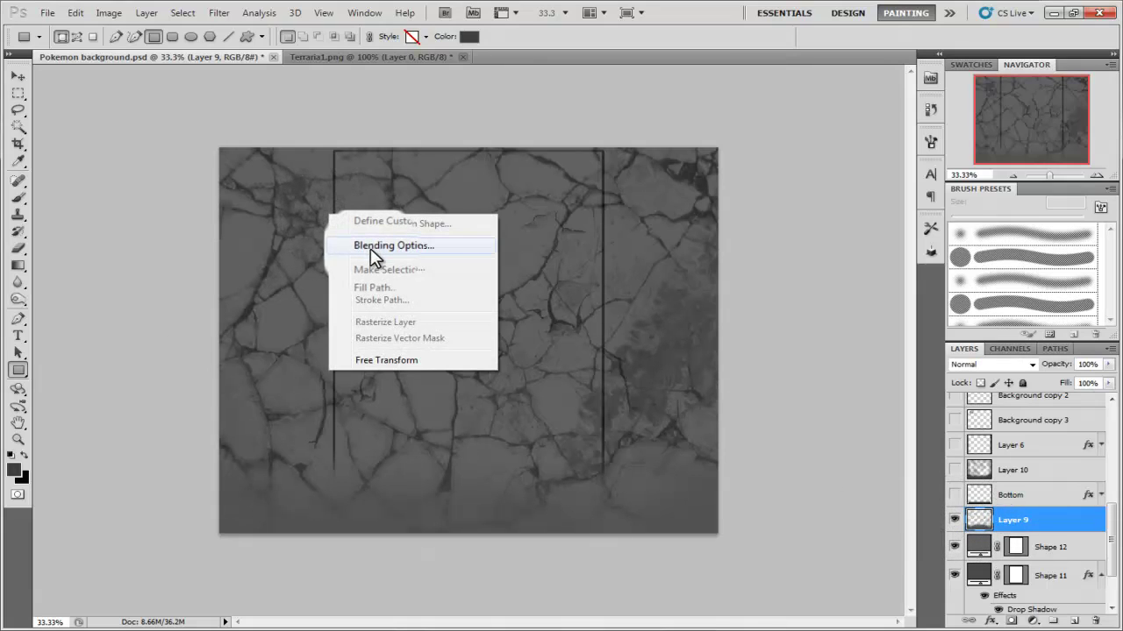
click(156, 326)
click(18, 196)
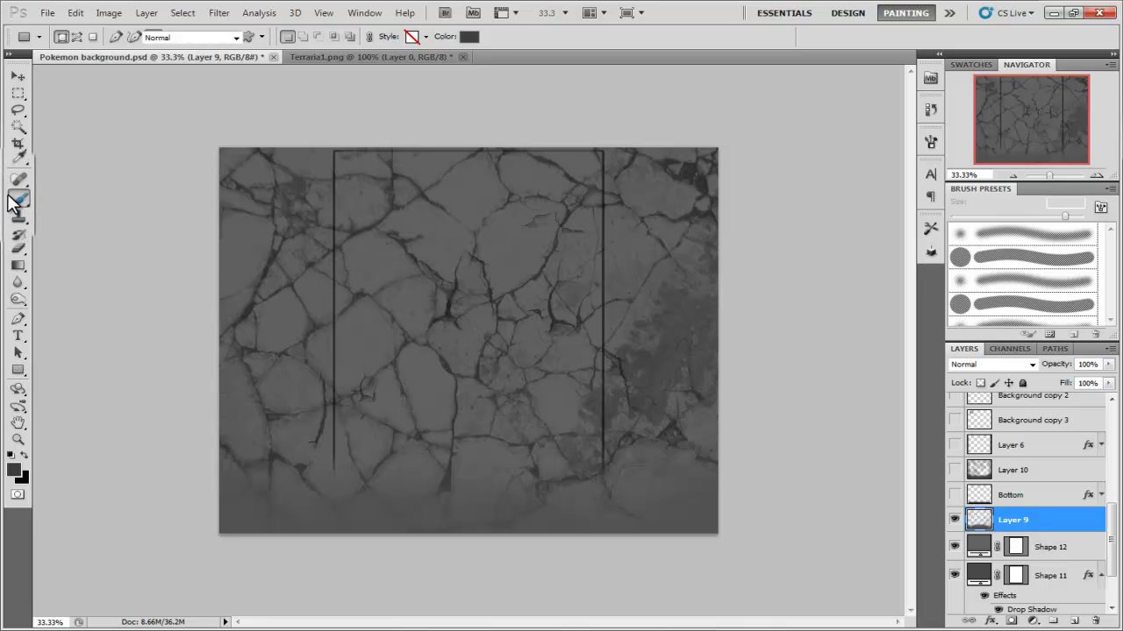
right_click(348, 242)
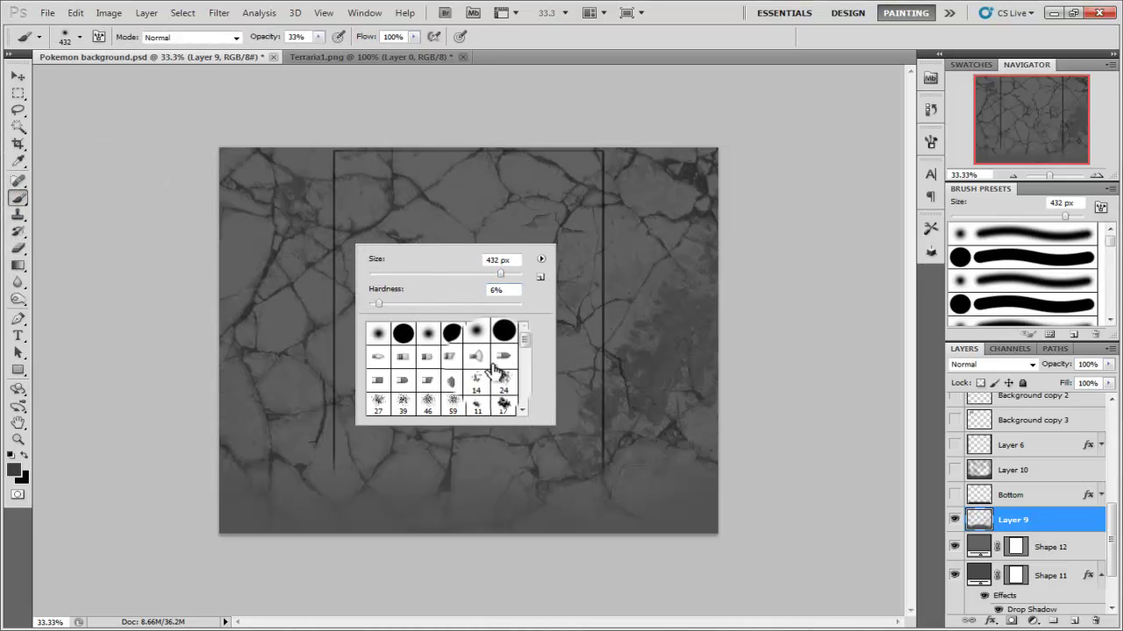
drag(521, 346, 523, 390)
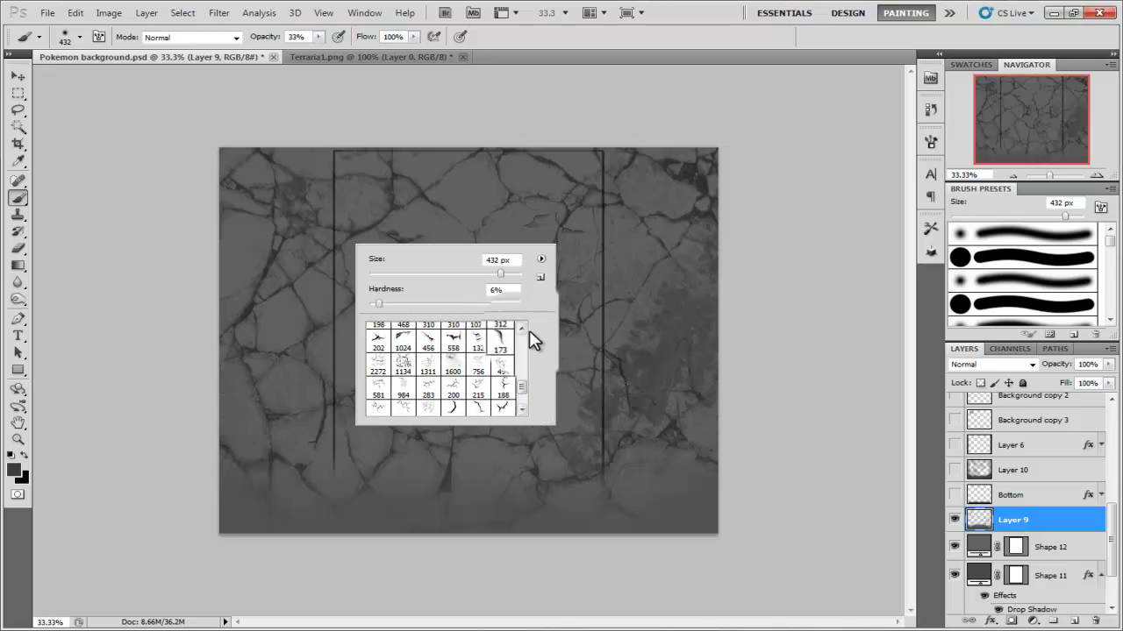
Show the Bottom layer's band and Layer 10's dark vignette, darkening the canvas edges
click(837, 299)
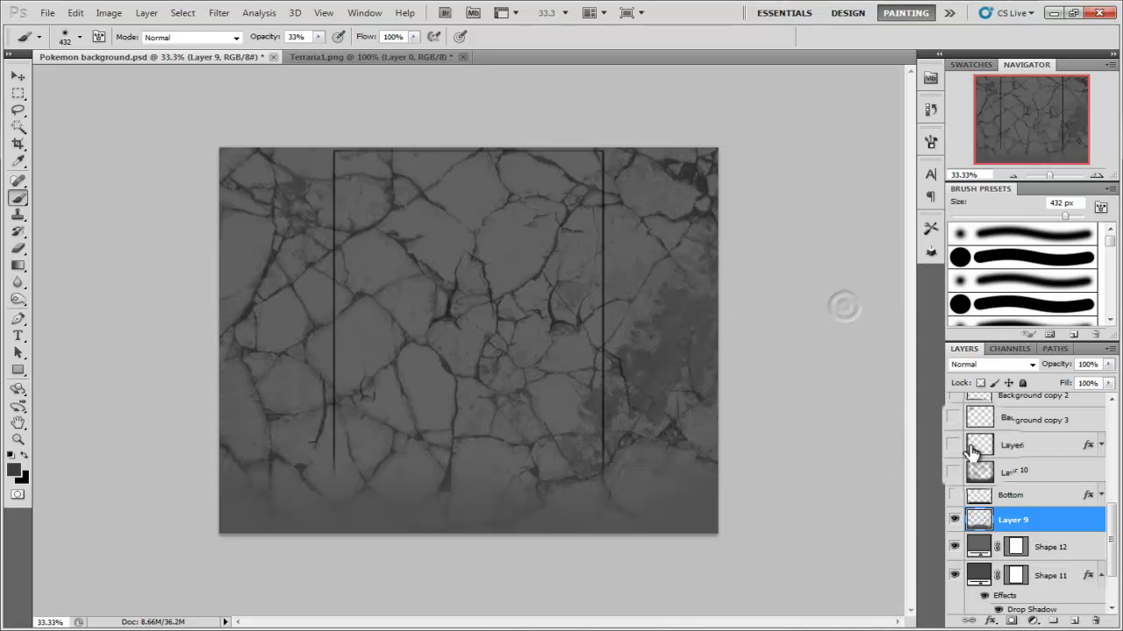
drag(1015, 513, 958, 503)
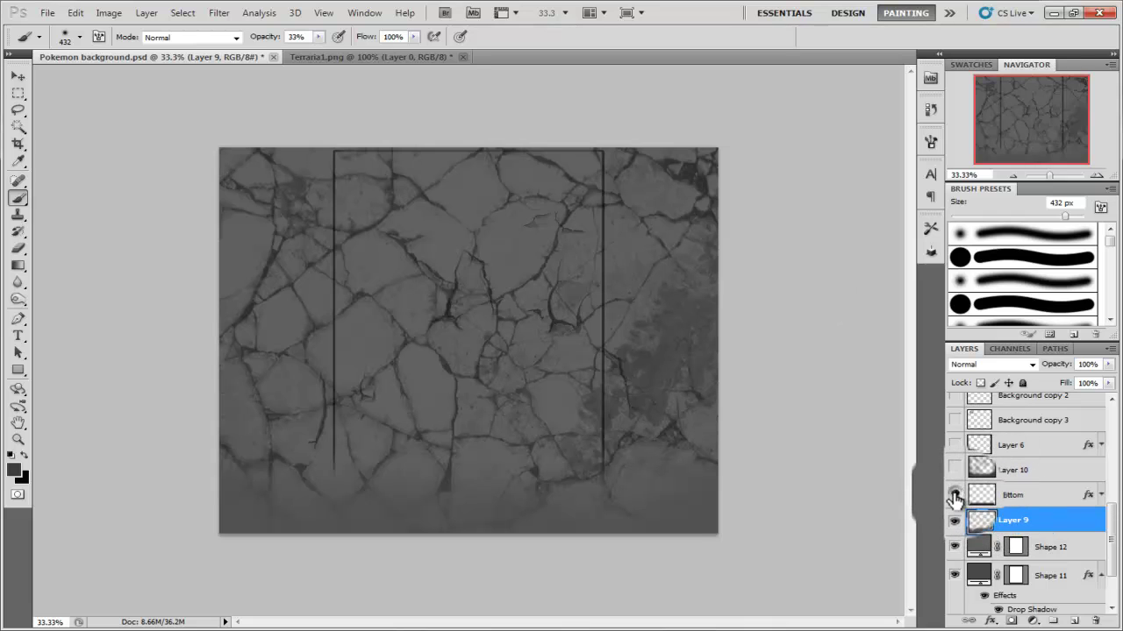
click(954, 496)
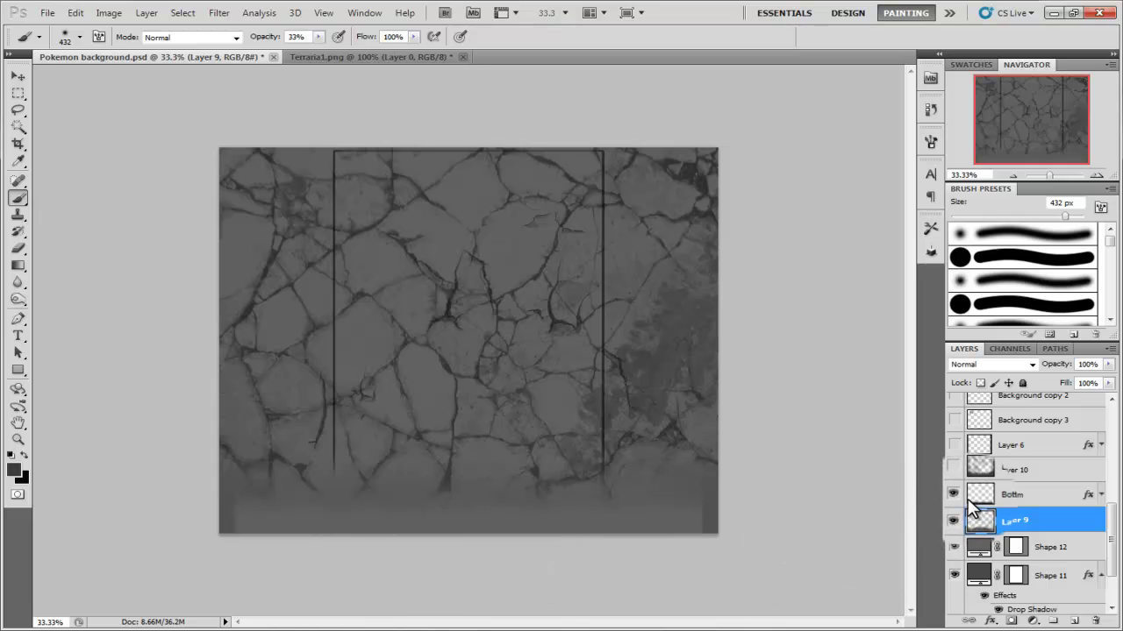
drag(972, 509, 953, 490)
click(954, 471)
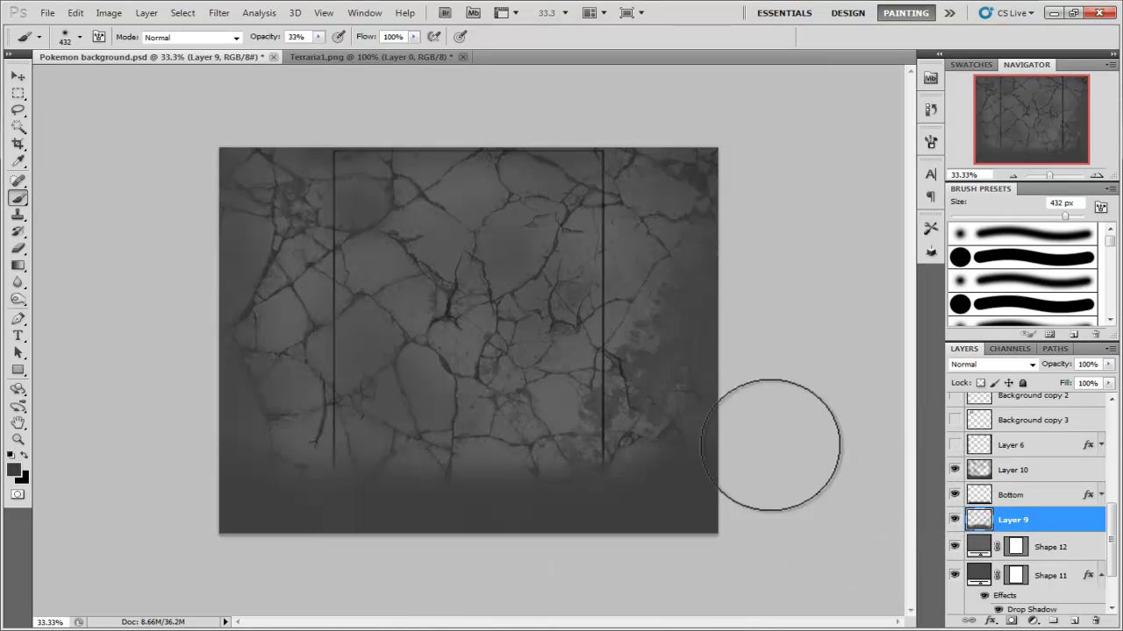
mouse_move(496, 502)
mouse_down()
mouse_move(234, 281)
mouse_move(267, 173)
mouse_move(307, 415)
mouse_move(414, 506)
mouse_move(689, 518)
mouse_up()
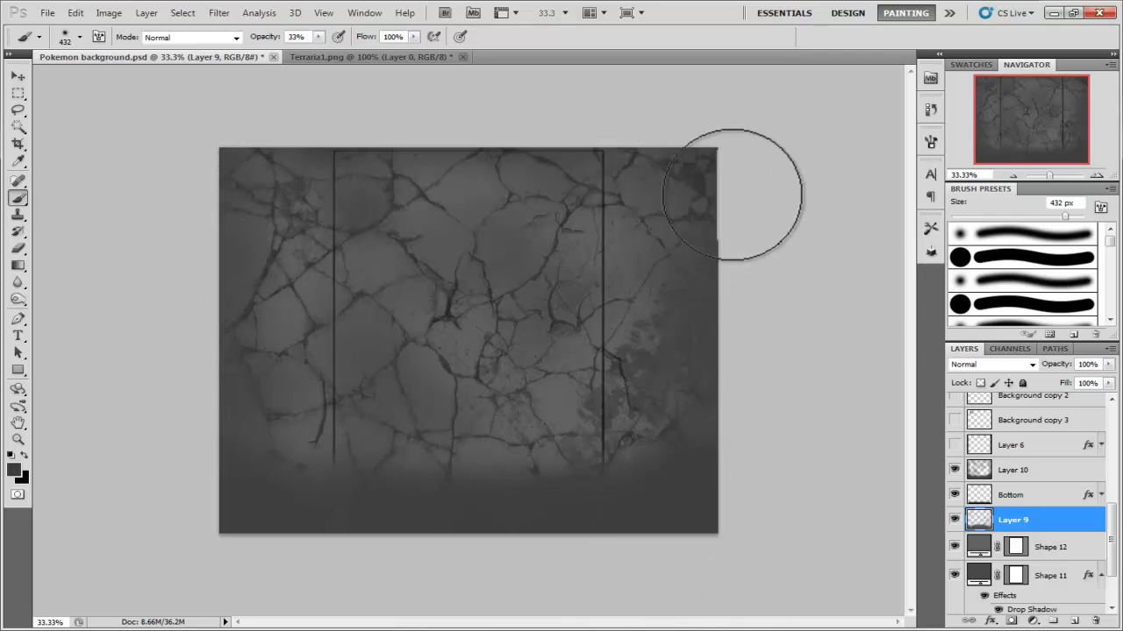
mouse_move(978, 521)
mouse_down()
mouse_move(976, 486)
mouse_move(977, 519)
mouse_up()
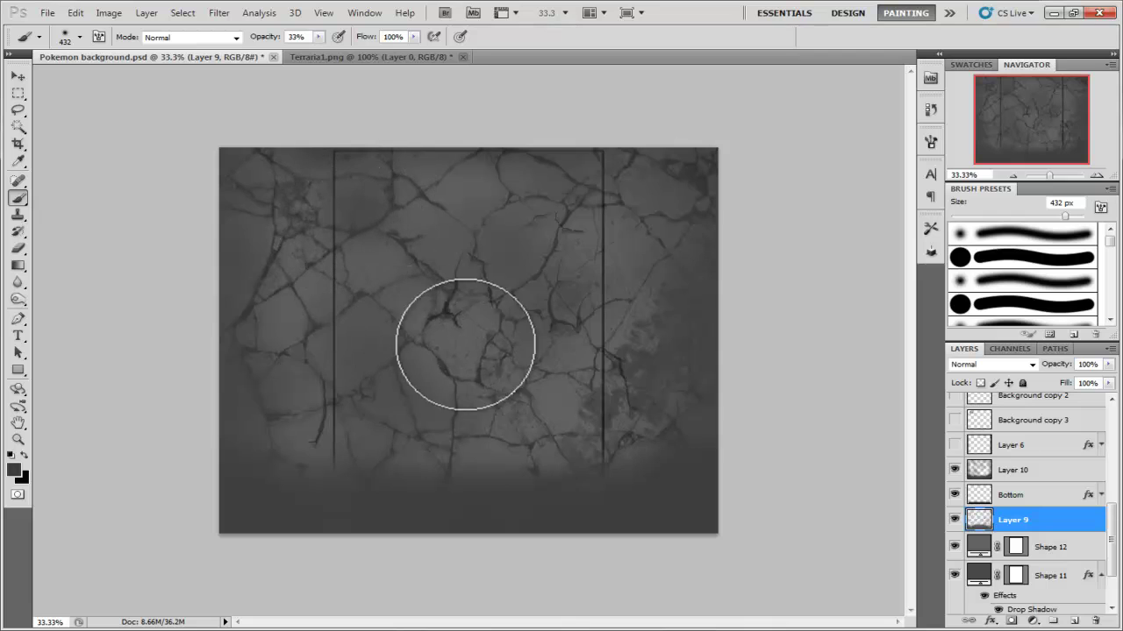
mouse_move(978, 470)
mouse_down()
mouse_move(958, 449)
mouse_move(969, 419)
mouse_move(965, 433)
mouse_up()
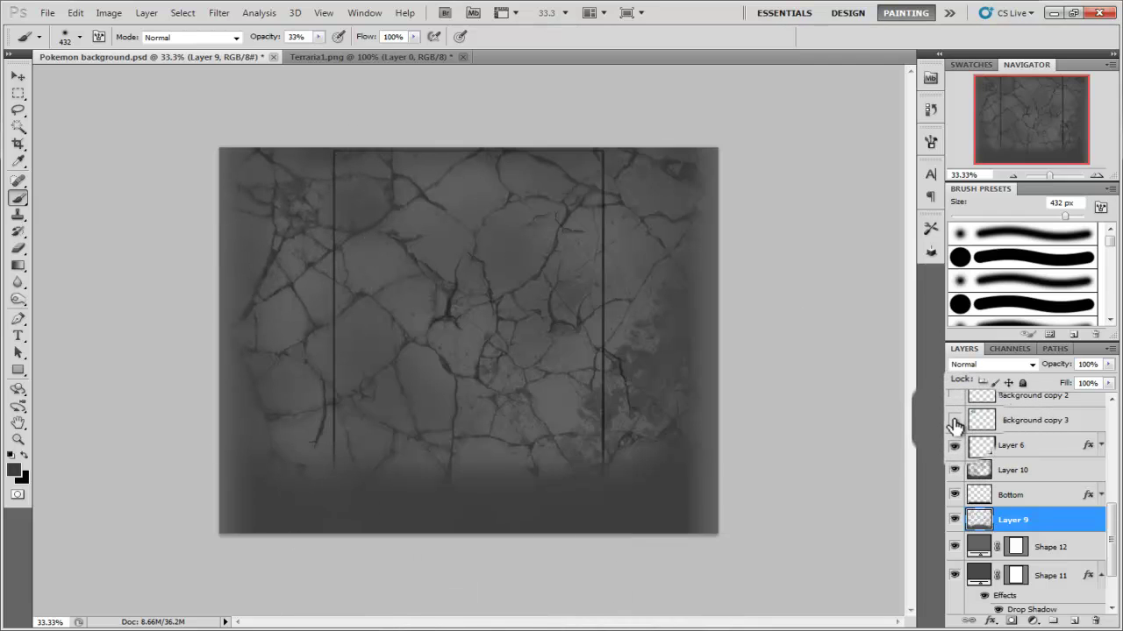
Show the Bulbasaur layer, then paint over the Portal logo's 2 and undo the stroke
click(954, 421)
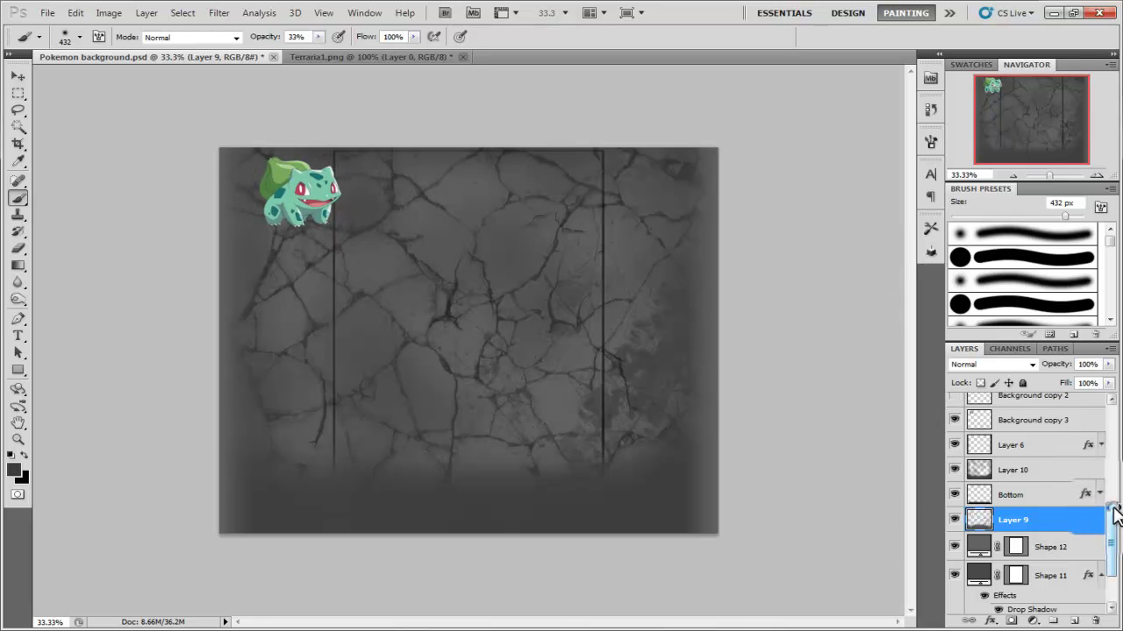
drag(1114, 513, 1103, 476)
drag(1018, 473, 969, 449)
drag(1112, 491, 1112, 464)
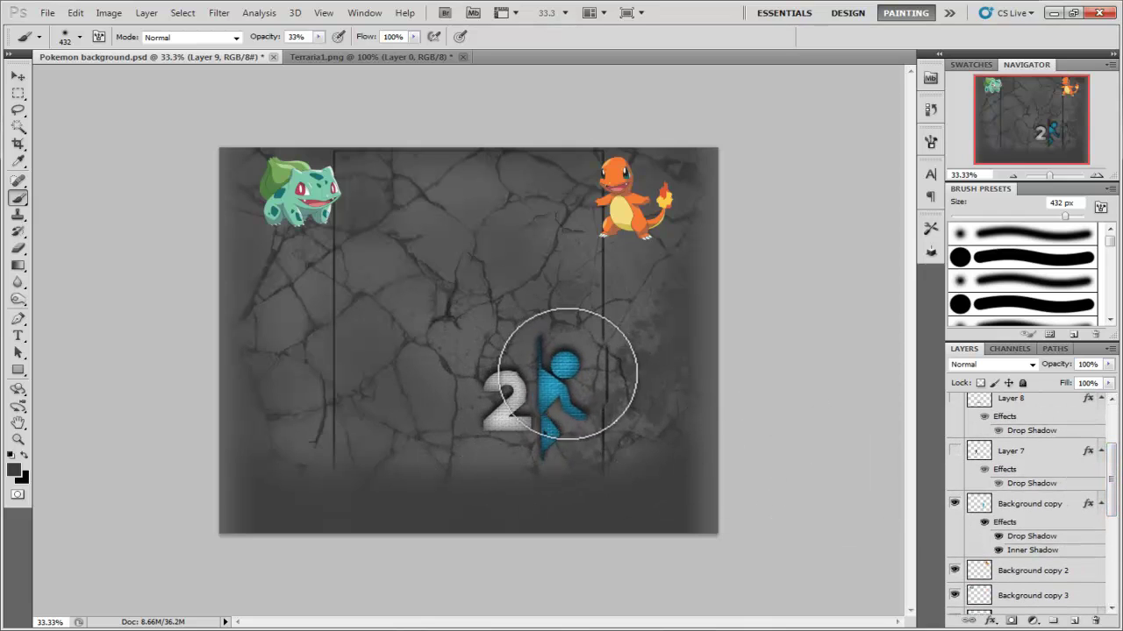
drag(526, 418, 554, 424)
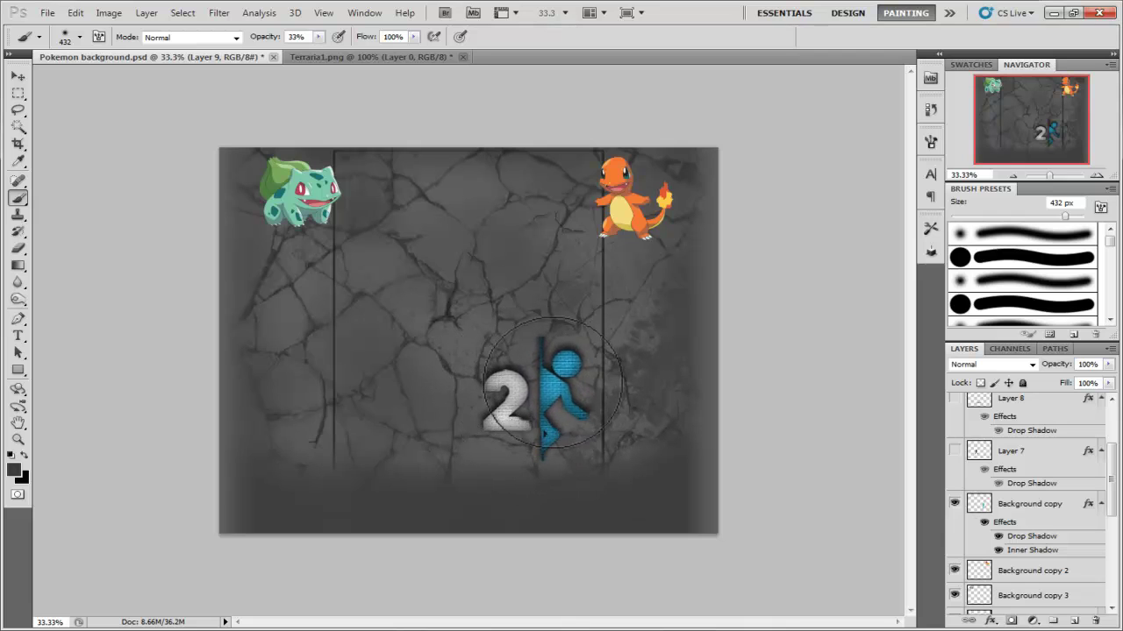
key(ctrl+z)
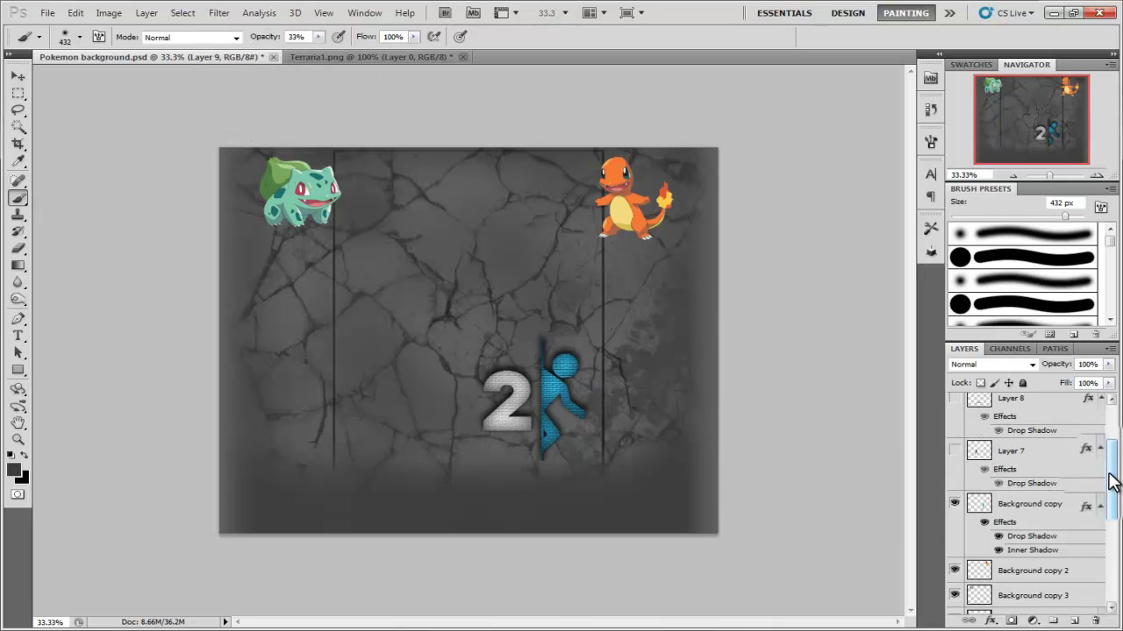
Turn on the game character sprite layer and look through the rest of the layer stack
scroll(1112, 476, up, 1)
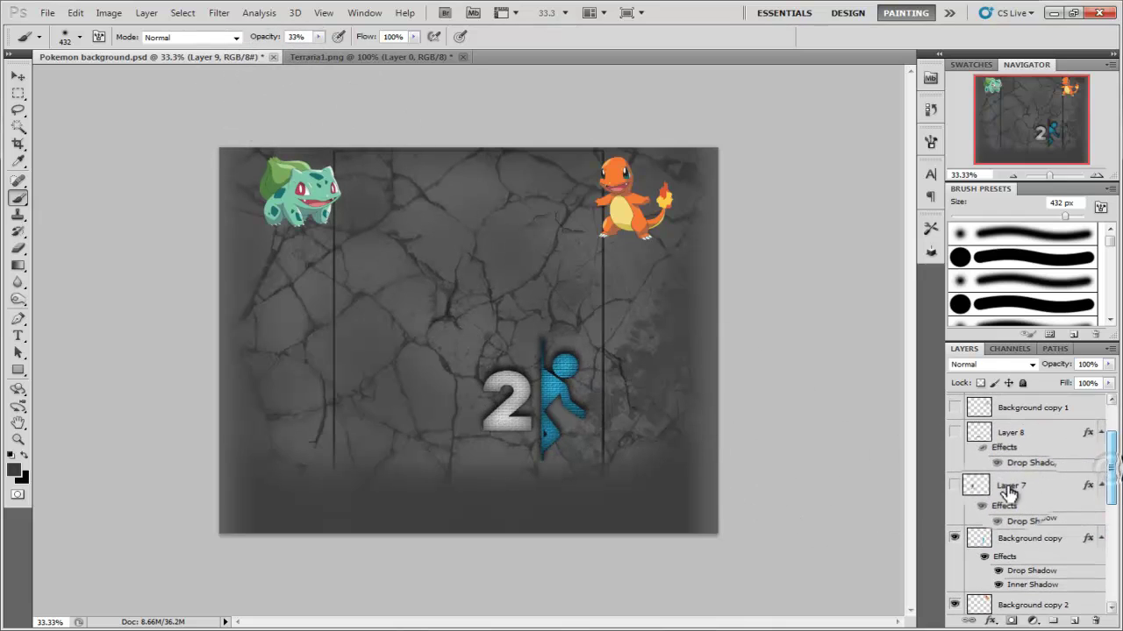
click(954, 487)
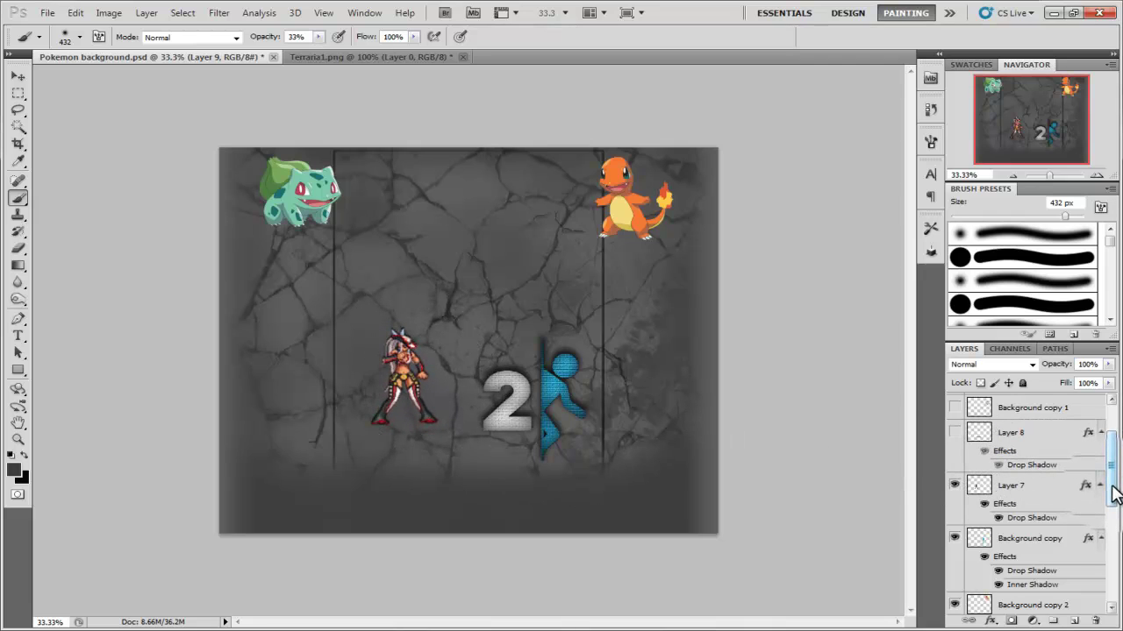
drag(1112, 494, 1118, 487)
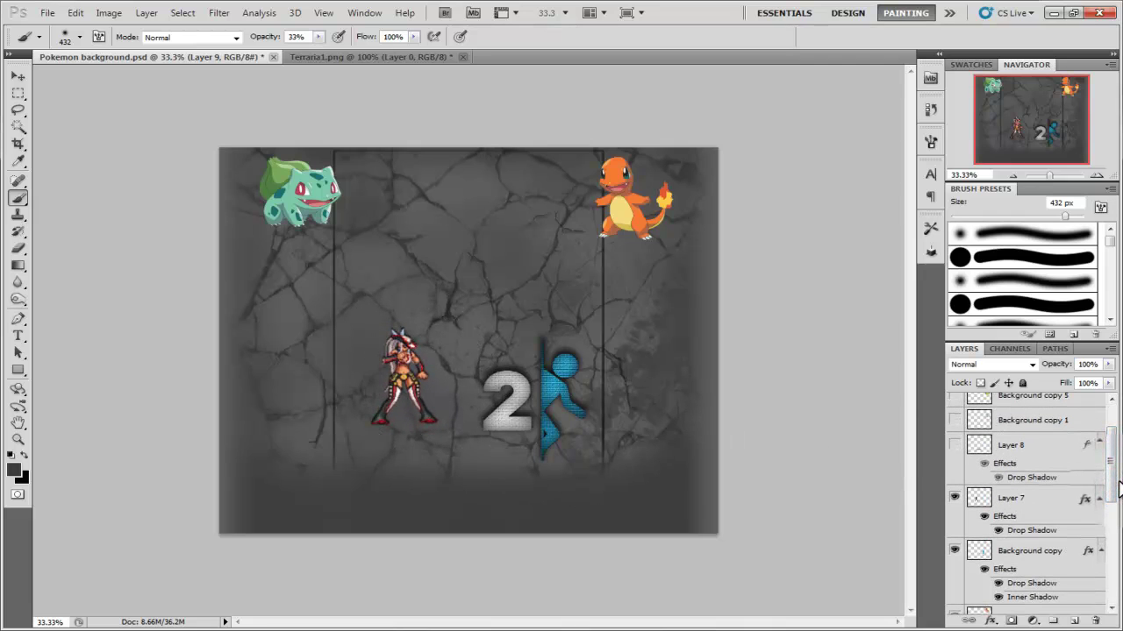
drag(1116, 485, 1111, 456)
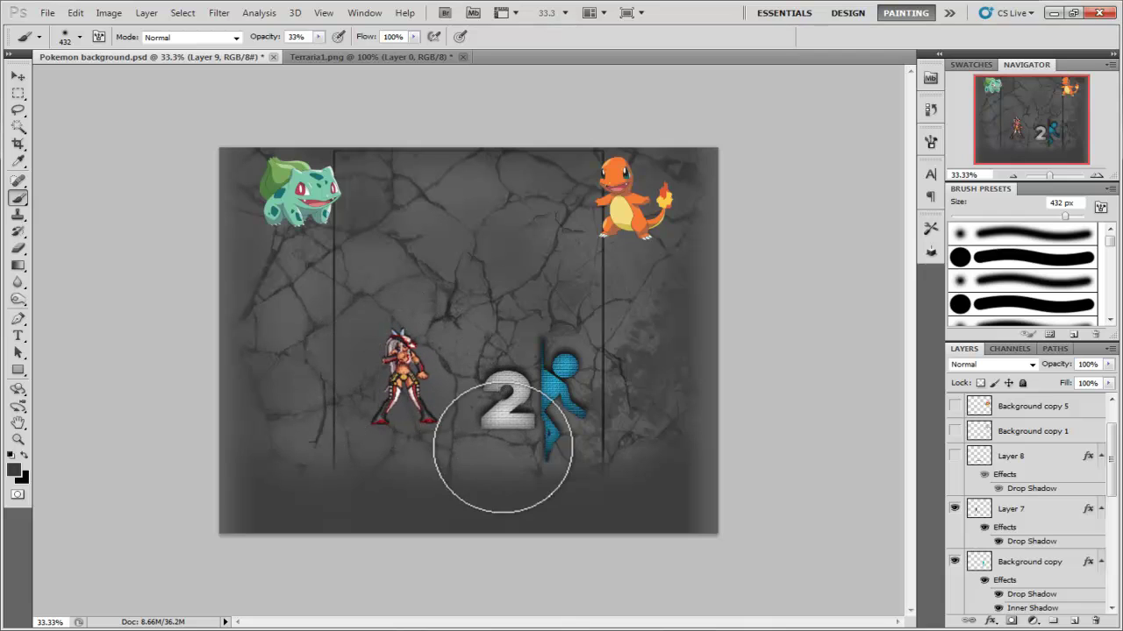
drag(1113, 474, 1110, 444)
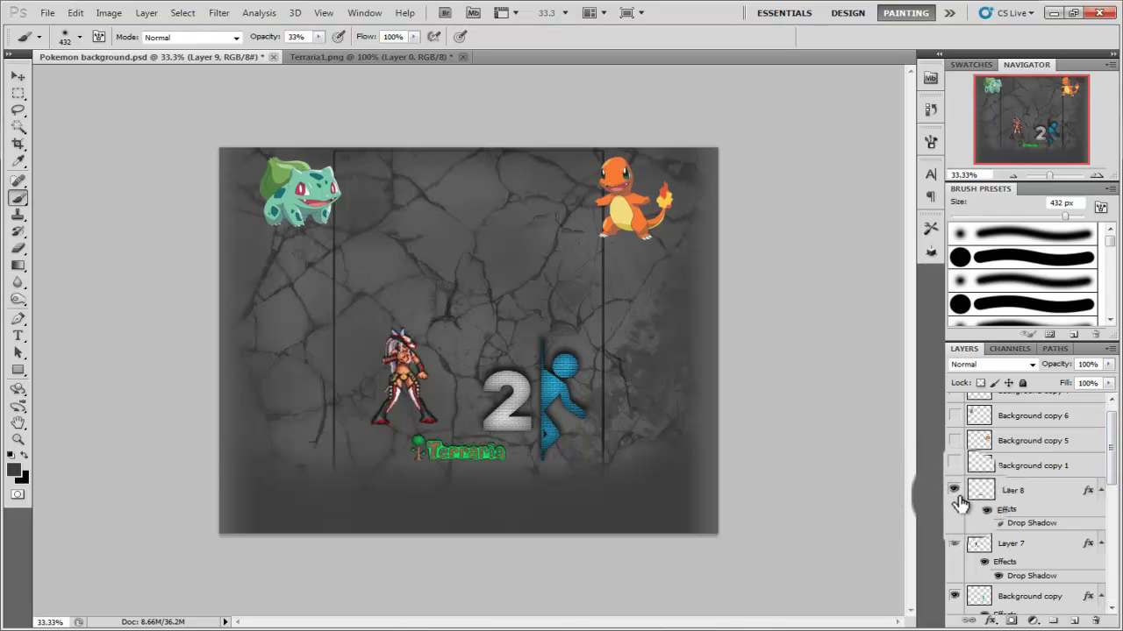
click(399, 56)
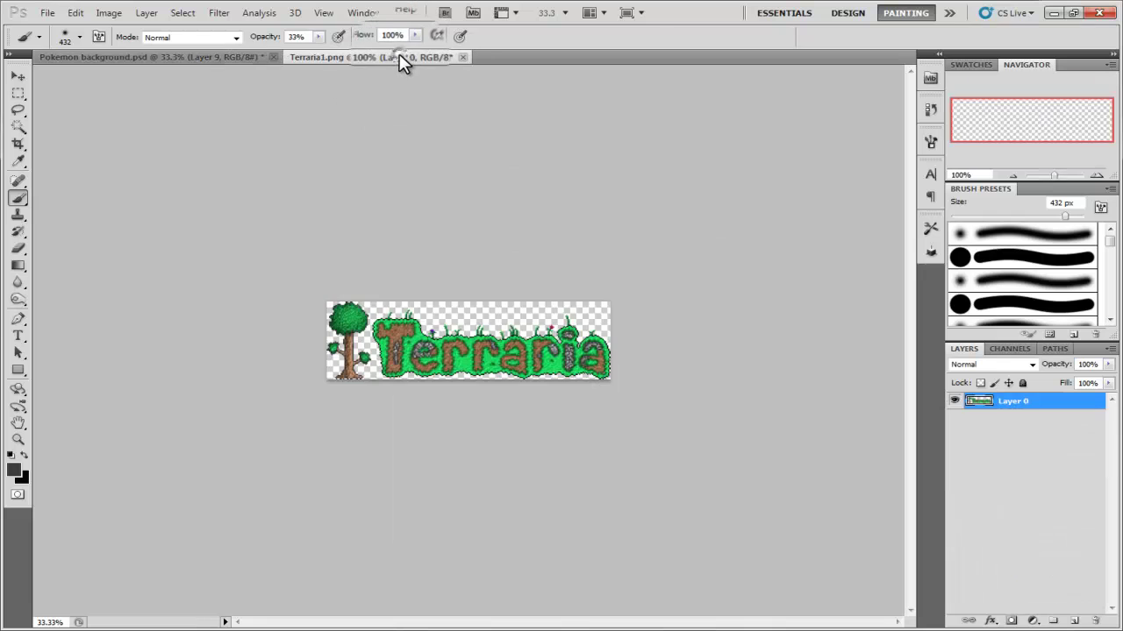
click(145, 55)
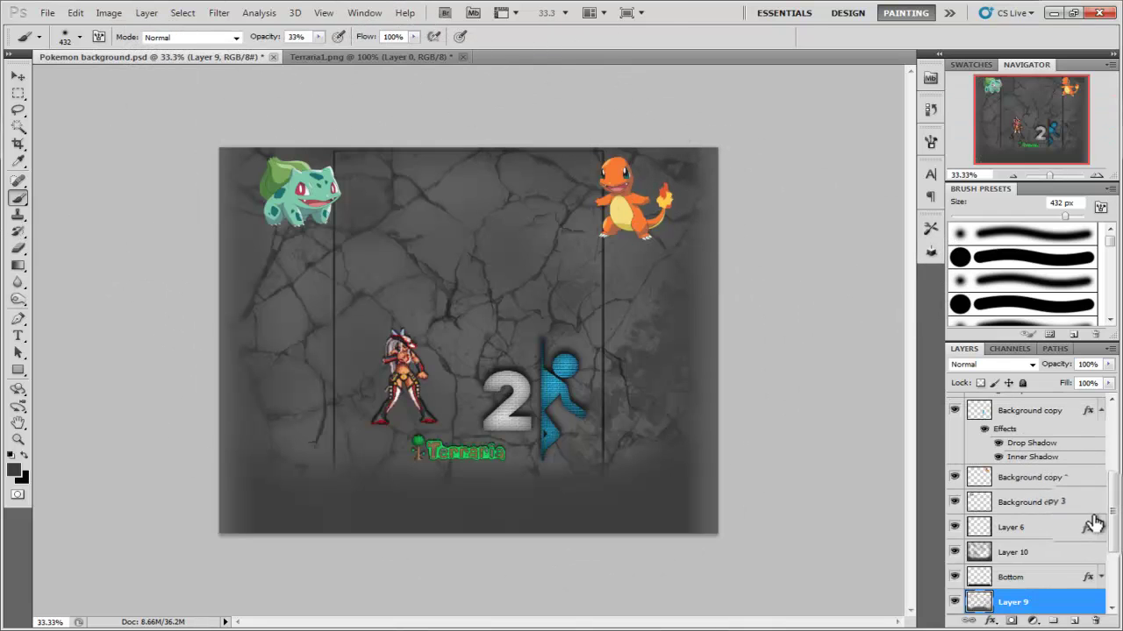
drag(1111, 518, 1112, 447)
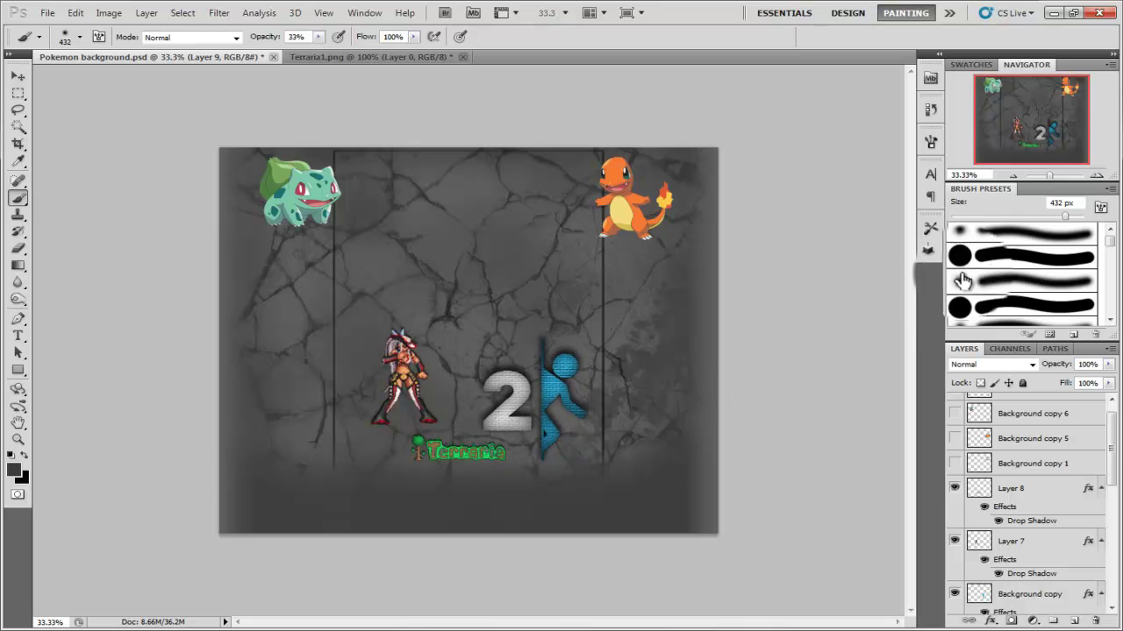
Zoom to 100% and pan the view to the character sprite and Terraria logo
click(1095, 175)
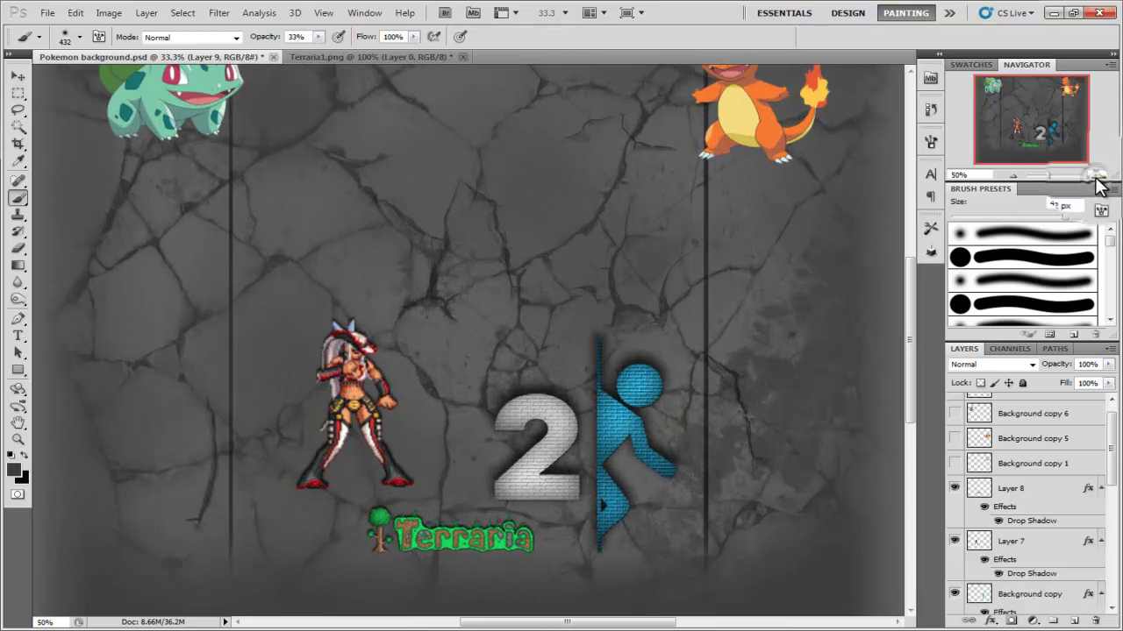
click(1095, 174)
drag(1083, 146, 1053, 145)
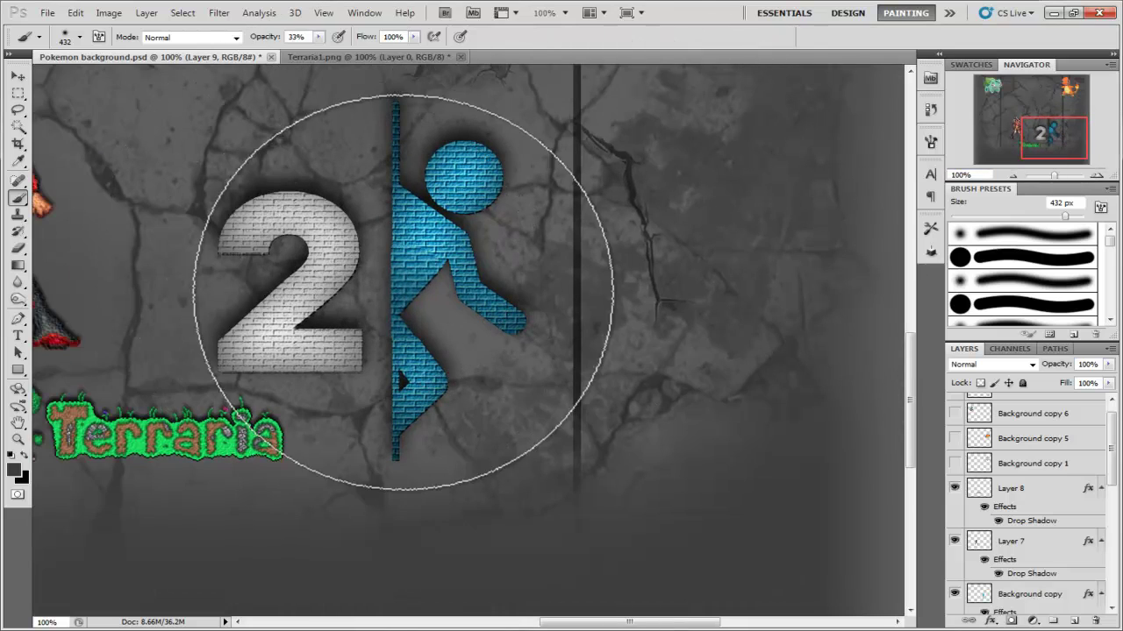
drag(1037, 131, 1027, 136)
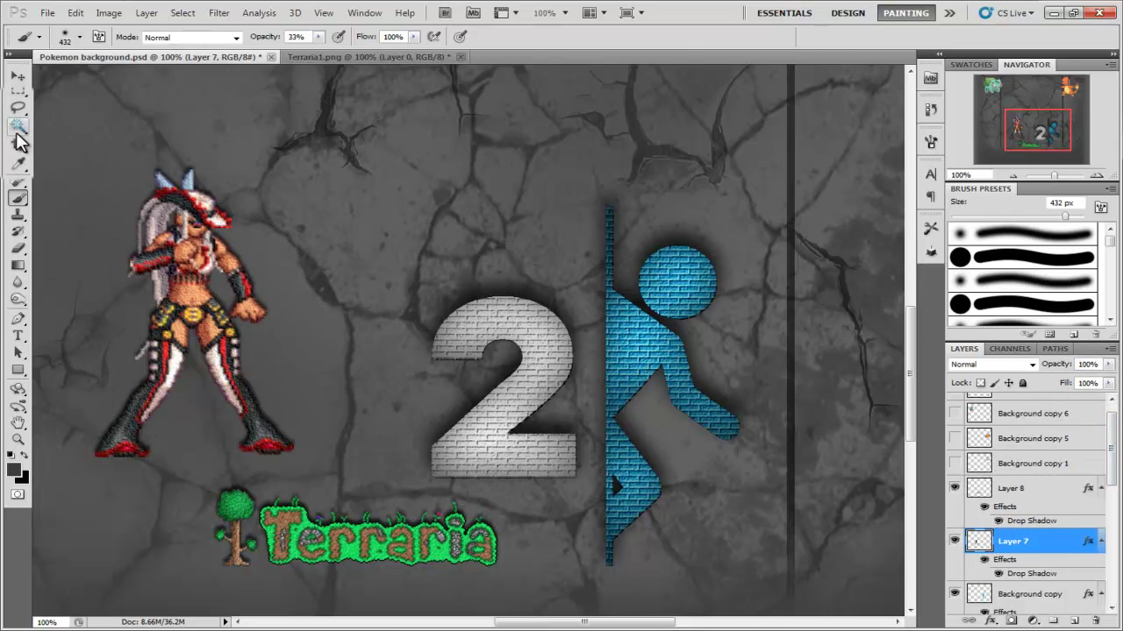
Select the sprite's Layer 7 from the canvas and open its layer options menu
click(19, 79)
right_click(215, 279)
click(244, 289)
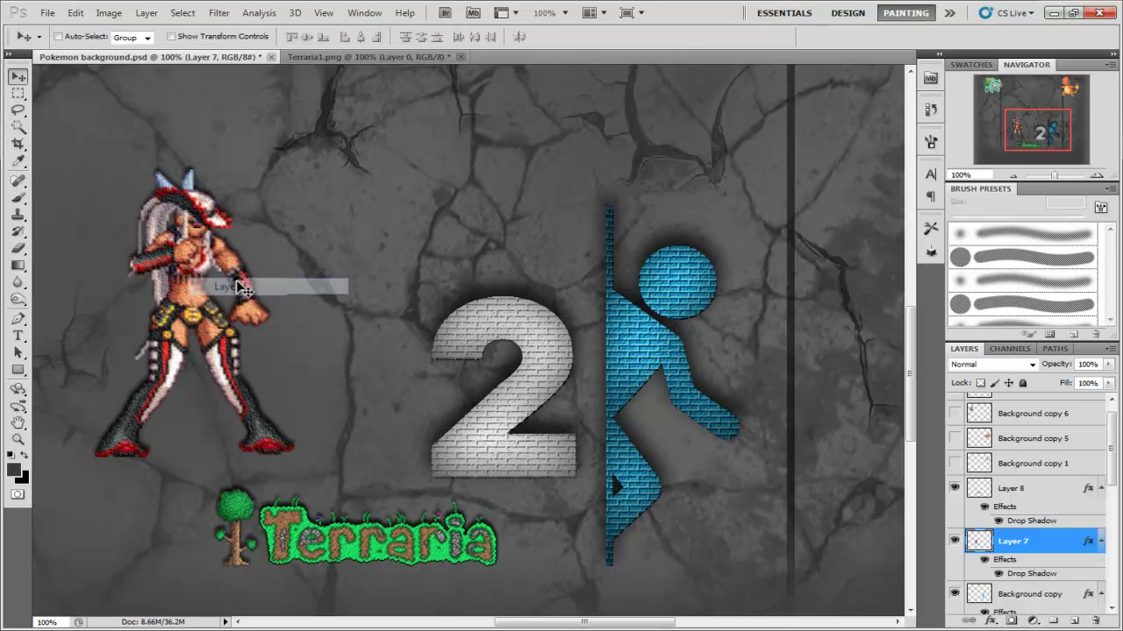
right_click(1025, 535)
Push Layer 7's sprite drop shadow to a larger distance and apply it
click(1035, 202)
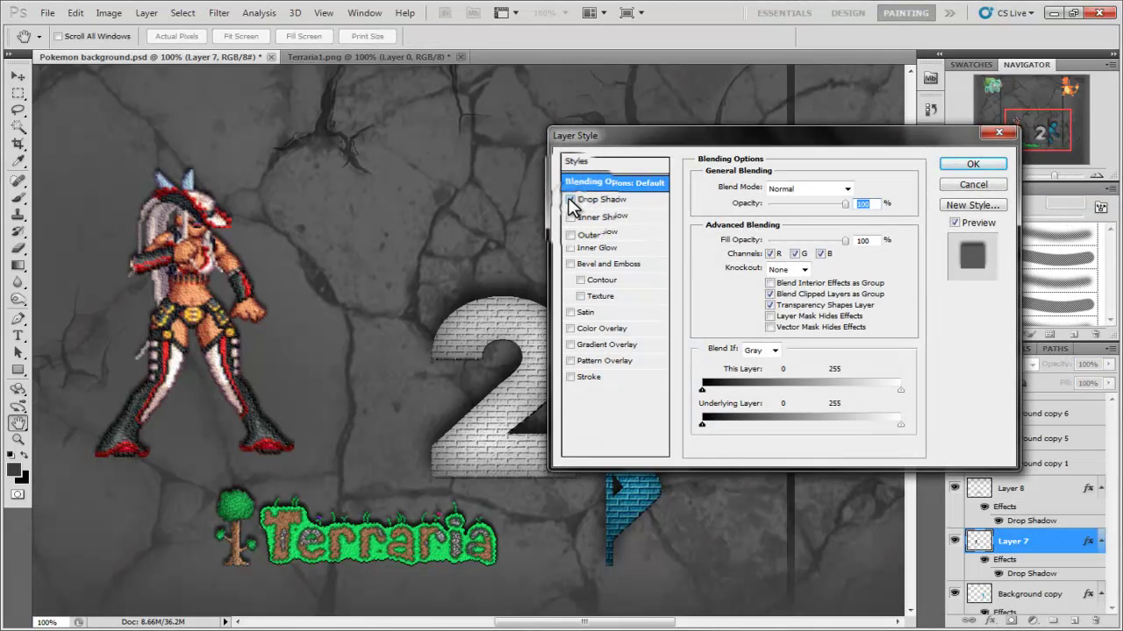
click(601, 202)
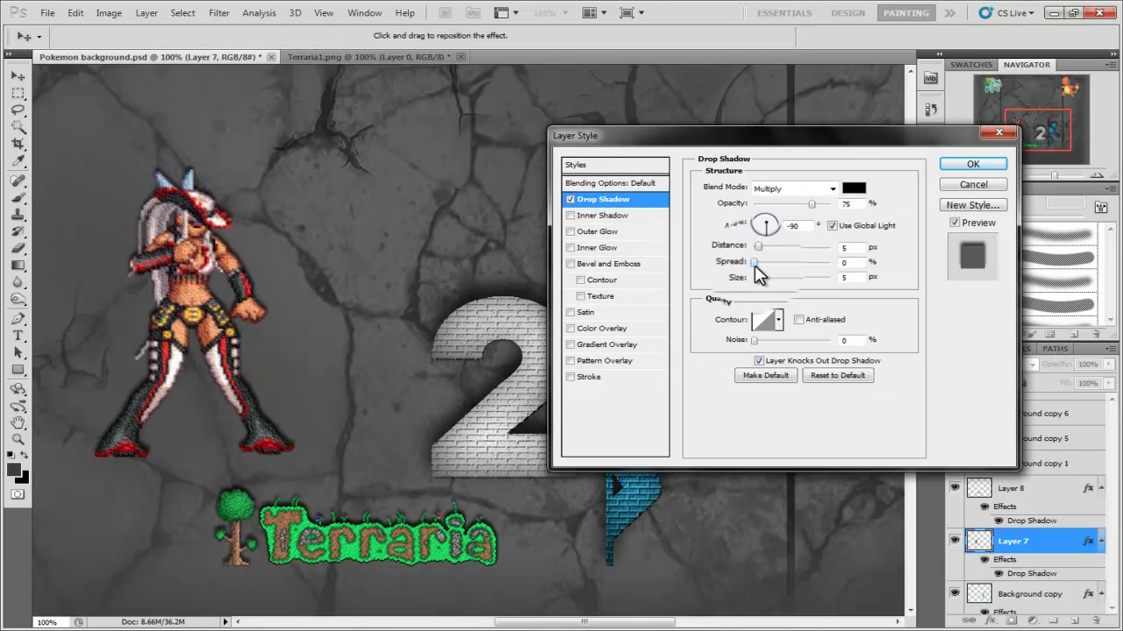
drag(763, 255, 763, 256)
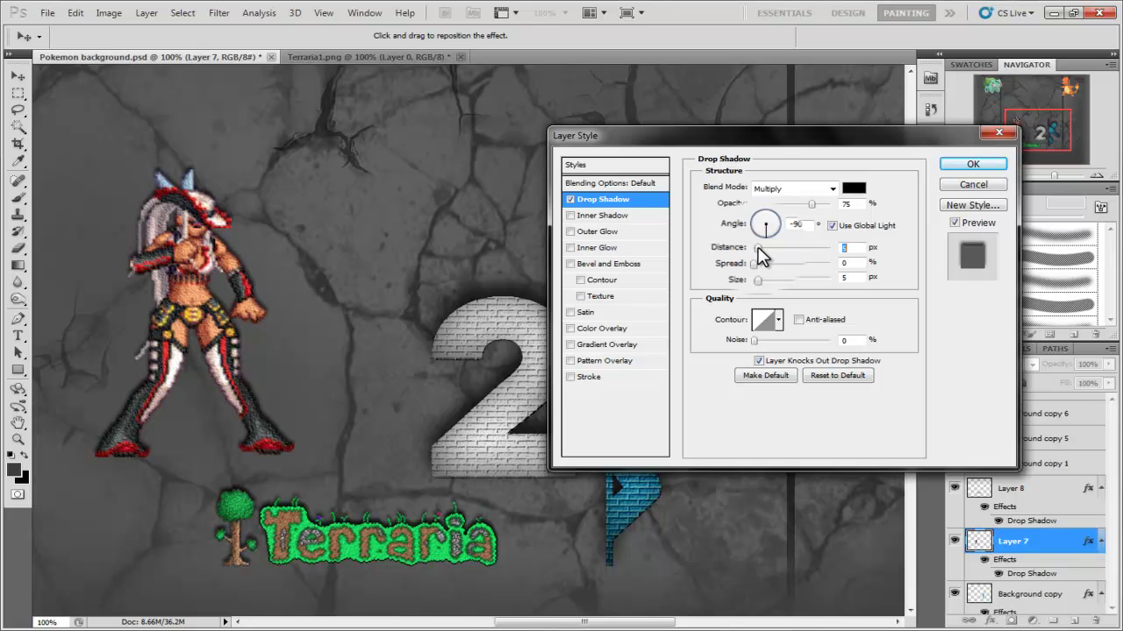
click(969, 187)
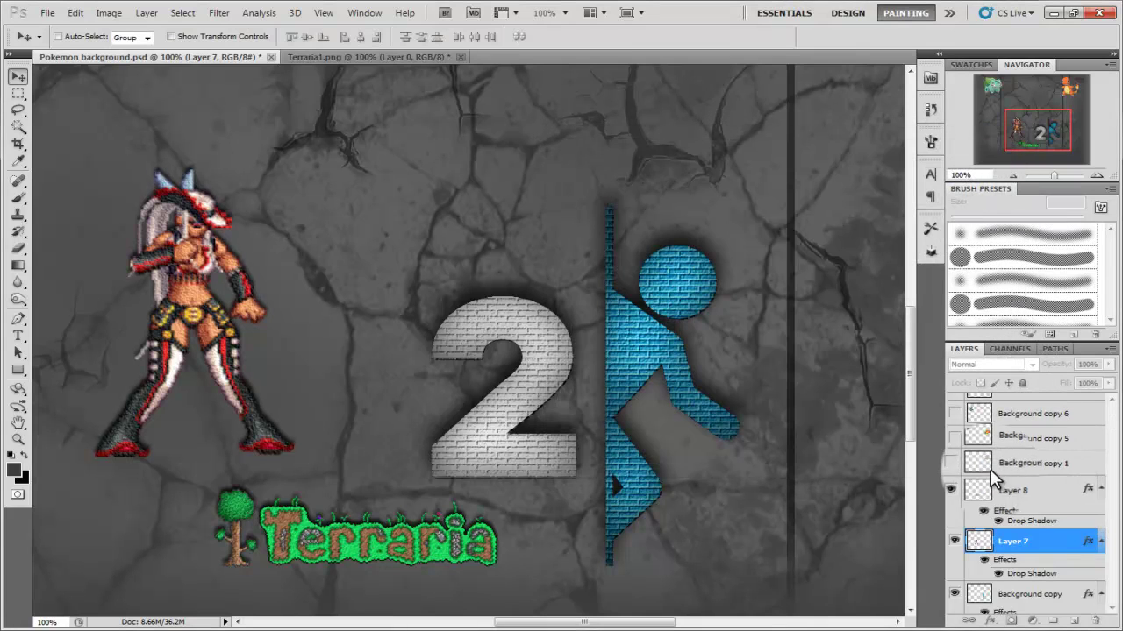
Make the Squirtle, Cyndaquil, Totodile and Chikorita layers visible, then view the image at 50%
click(955, 464)
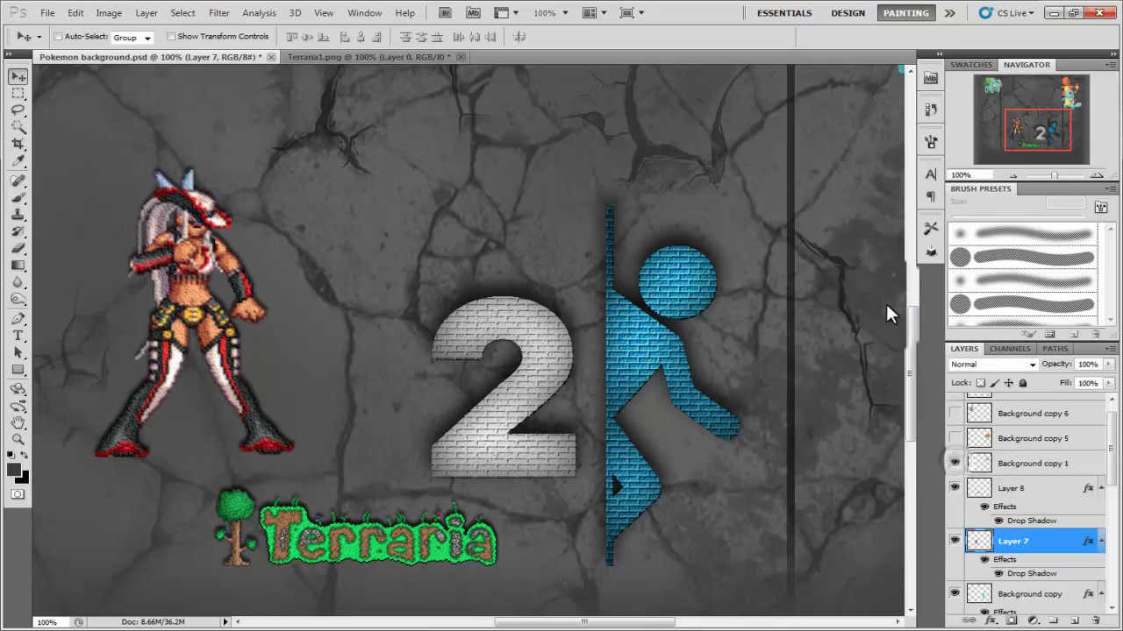
click(1017, 176)
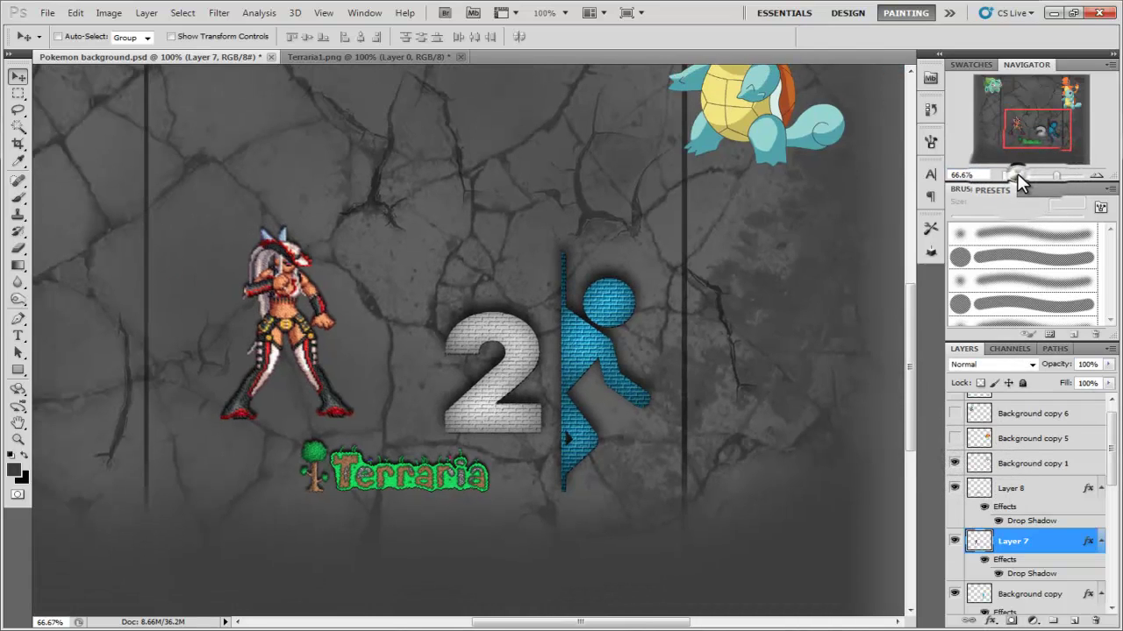
click(1018, 176)
click(1018, 176)
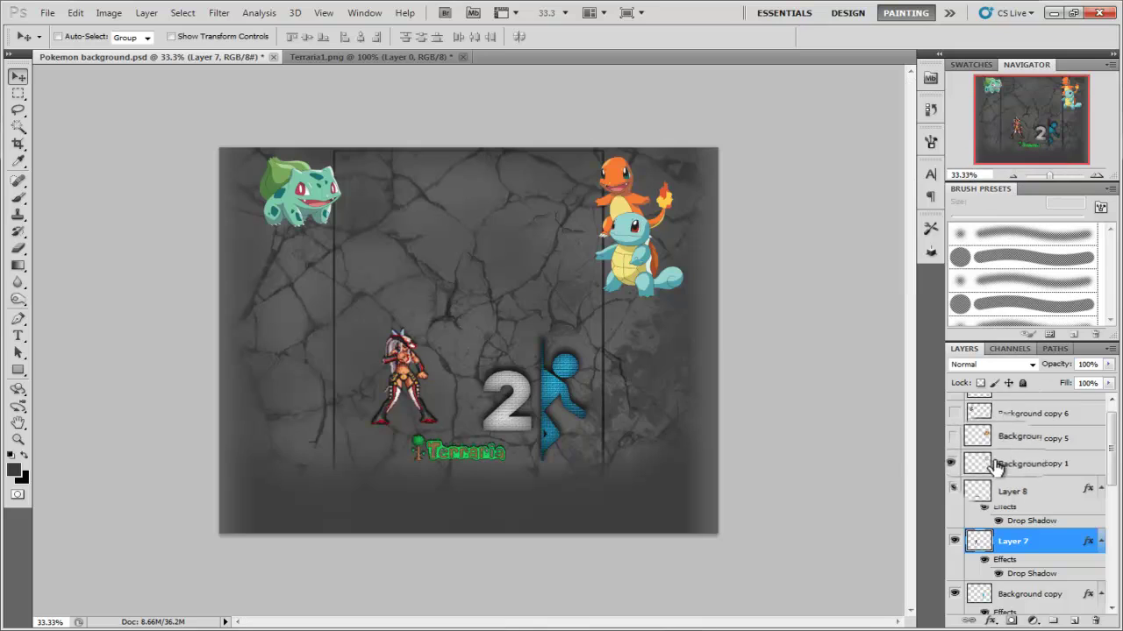
click(956, 438)
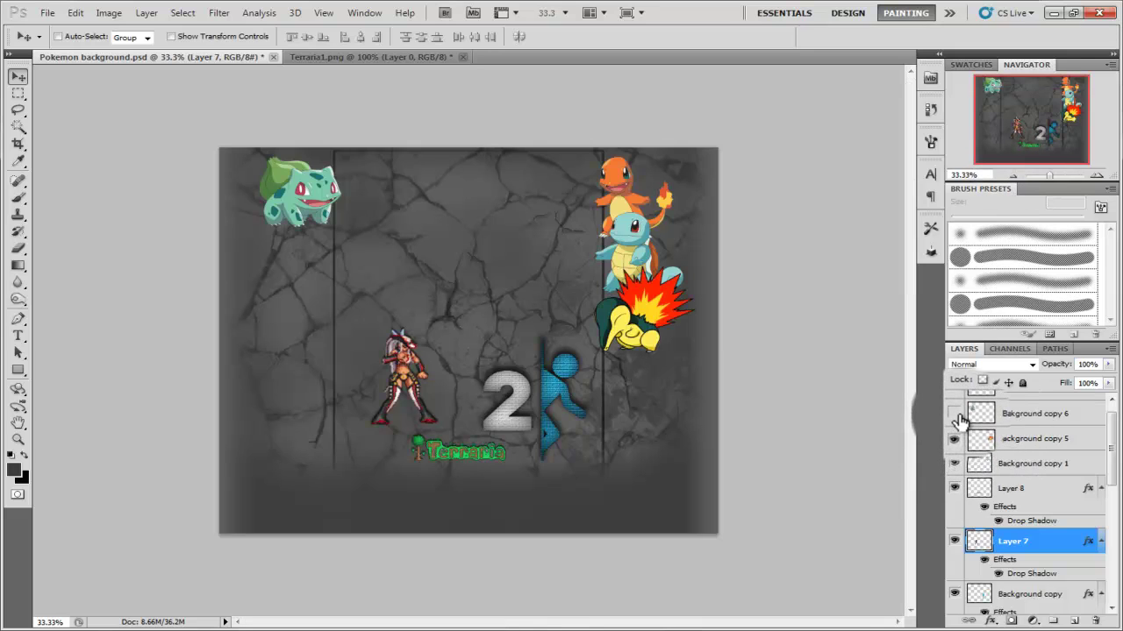
click(955, 413)
drag(1112, 451, 1112, 429)
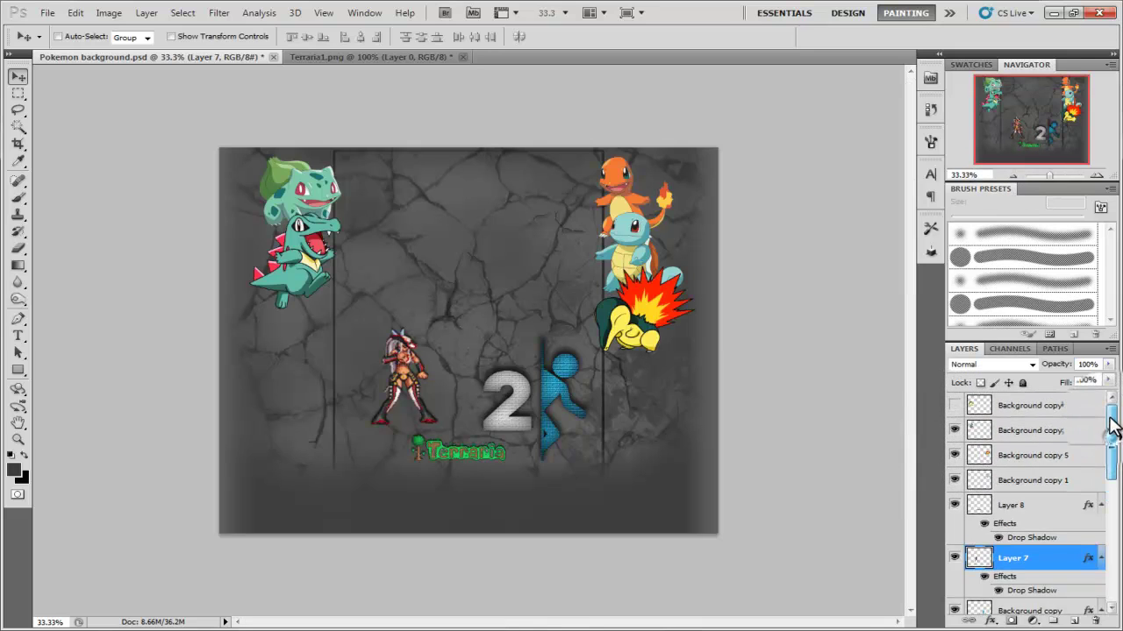
click(956, 406)
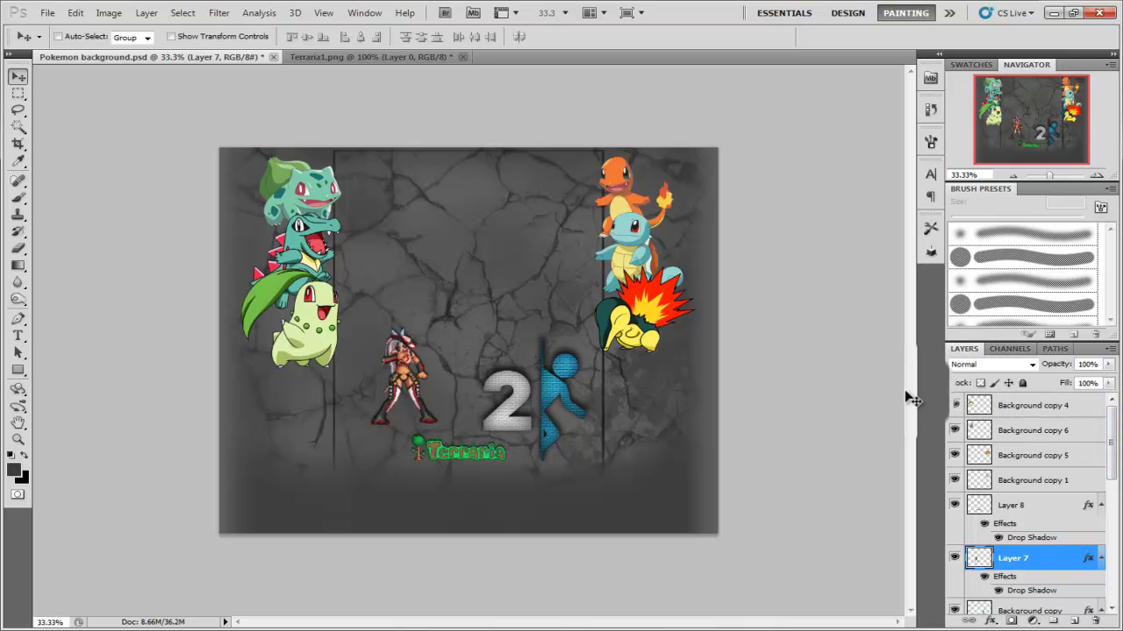
click(1097, 177)
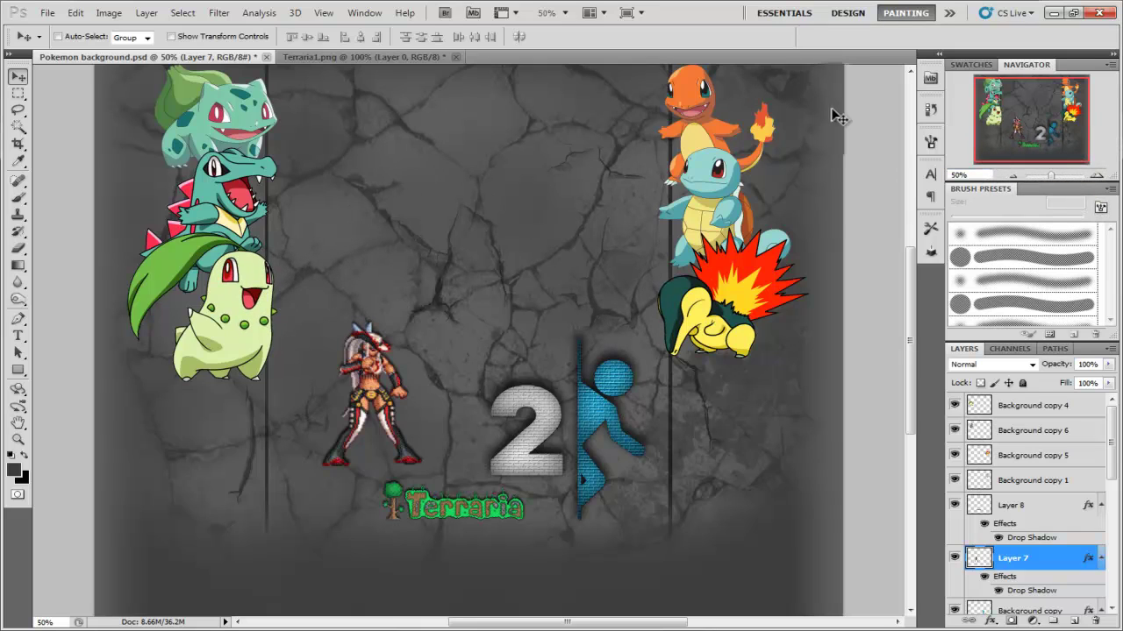
drag(1048, 133, 1048, 131)
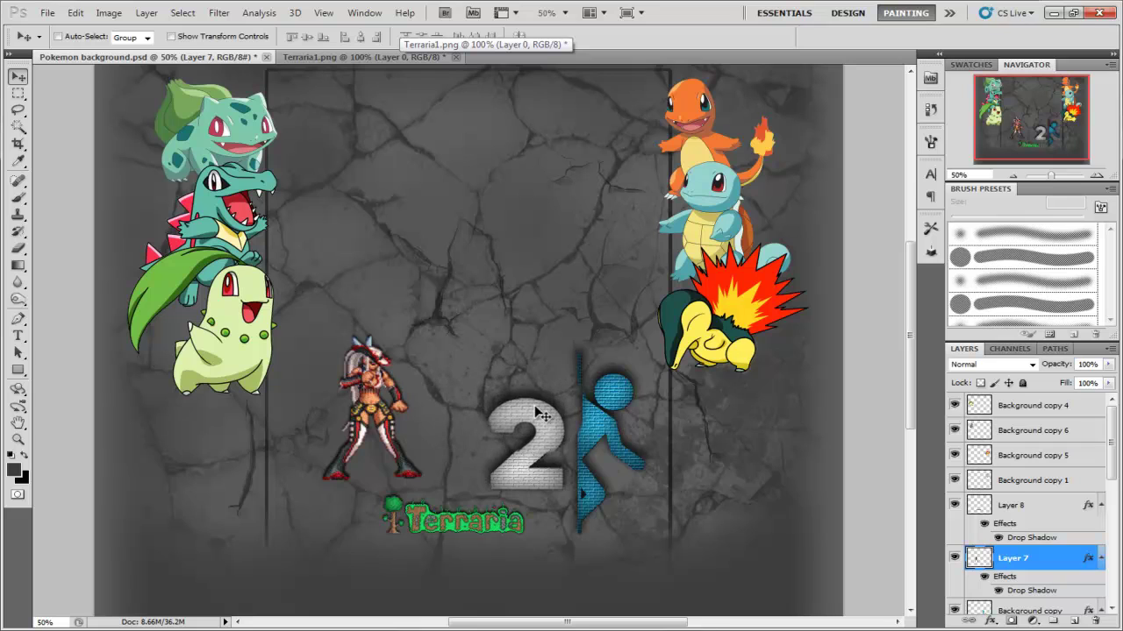
click(344, 56)
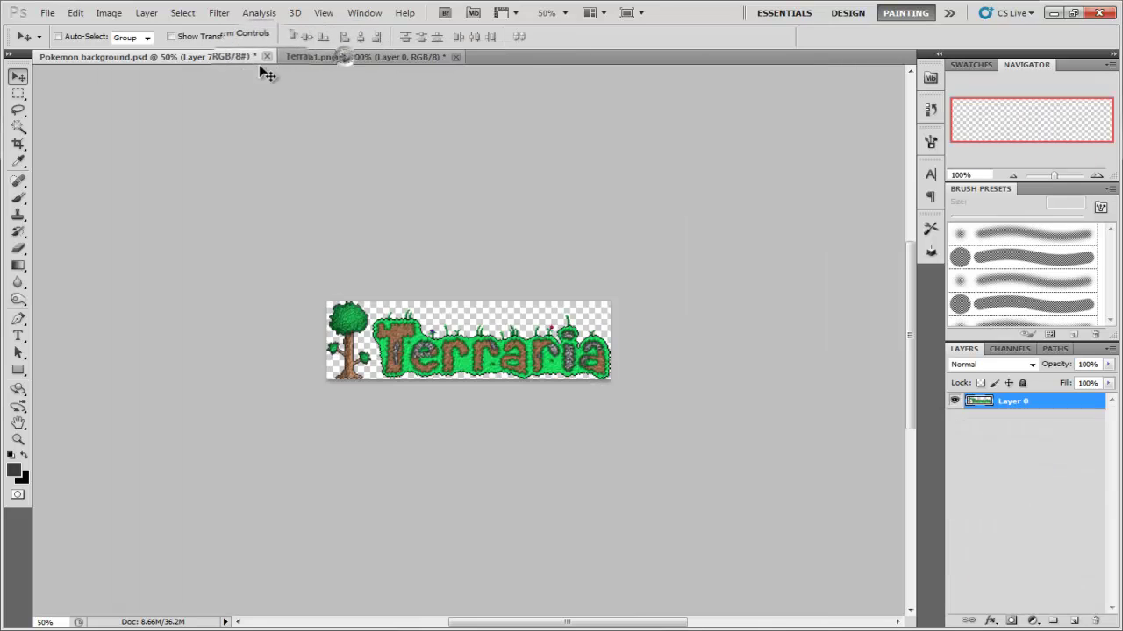
click(170, 56)
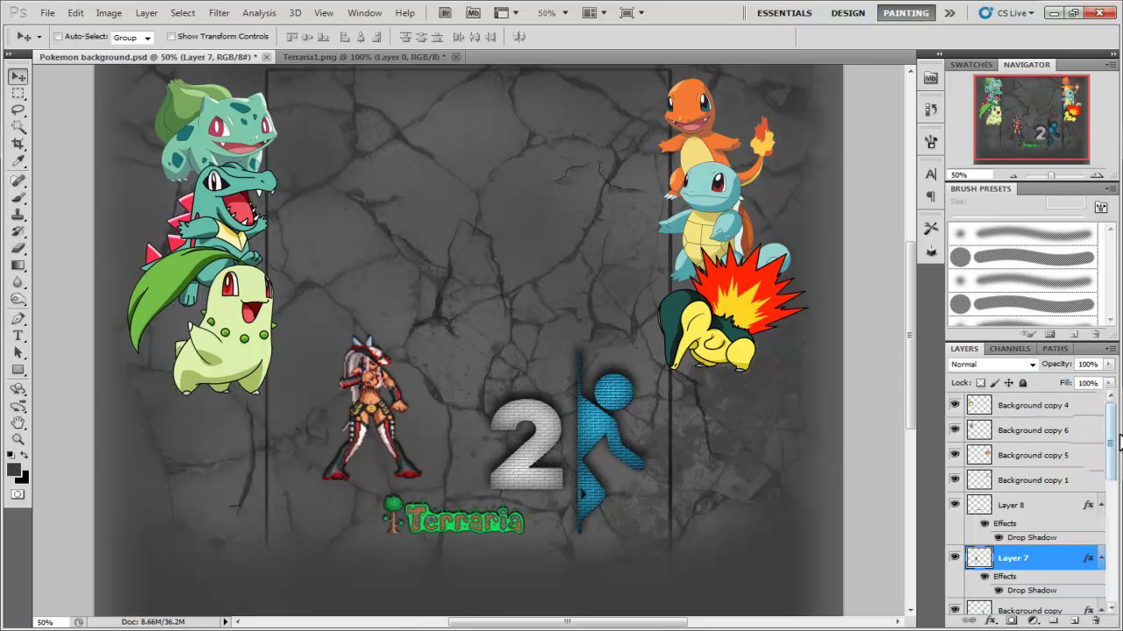
mouse_move(1112, 445)
mouse_down()
mouse_move(1112, 579)
mouse_move(1112, 442)
mouse_up()
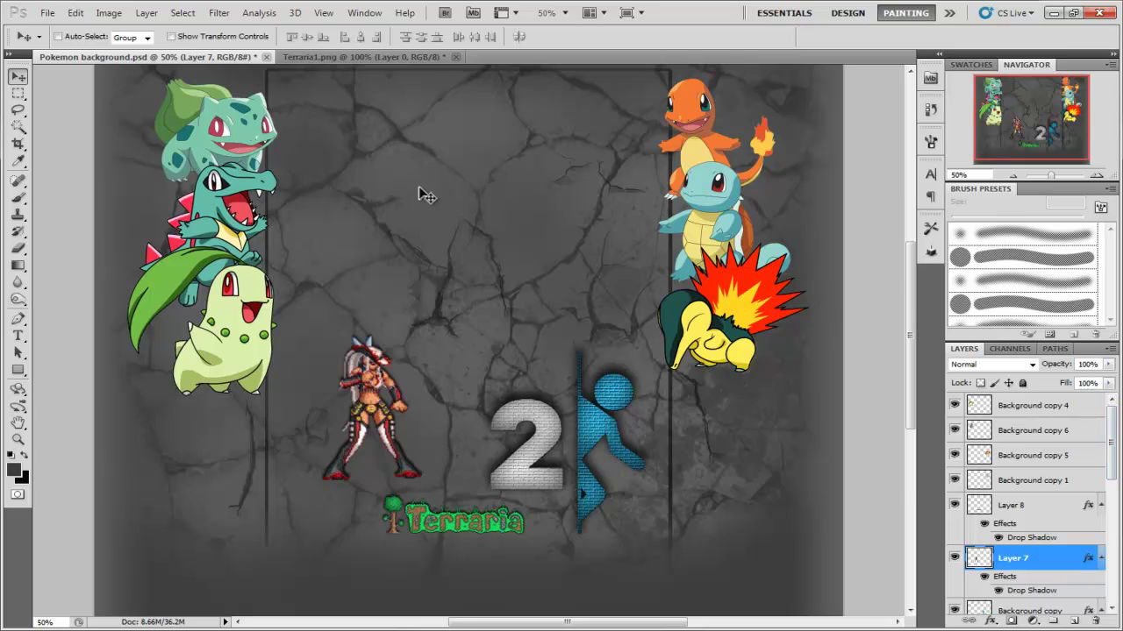